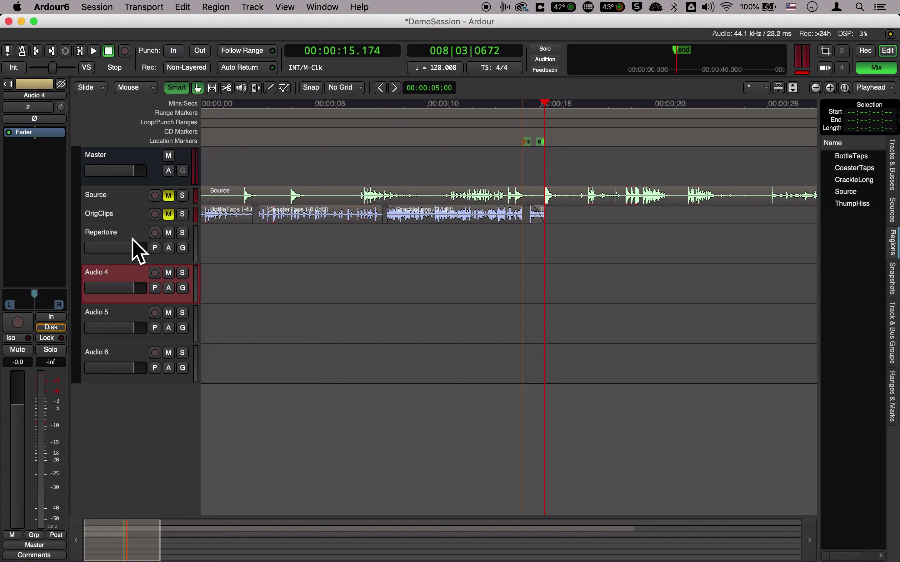
# - Switch to Finder, preview ThumpHiss.wav in the session's Sounds folder, and place it on the Repertoire track at about 3 seconds
pyautogui.click(121, 240)
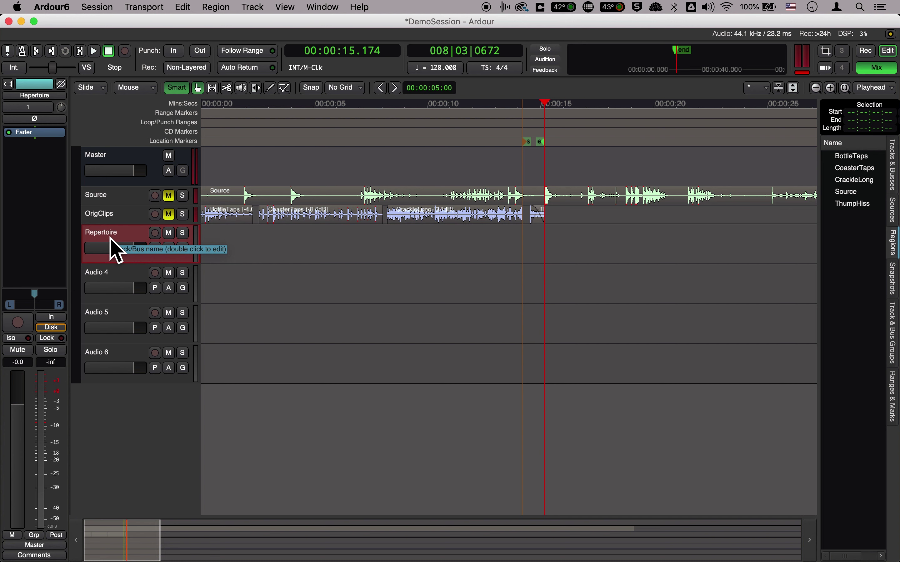
pyautogui.press('super+Tab')
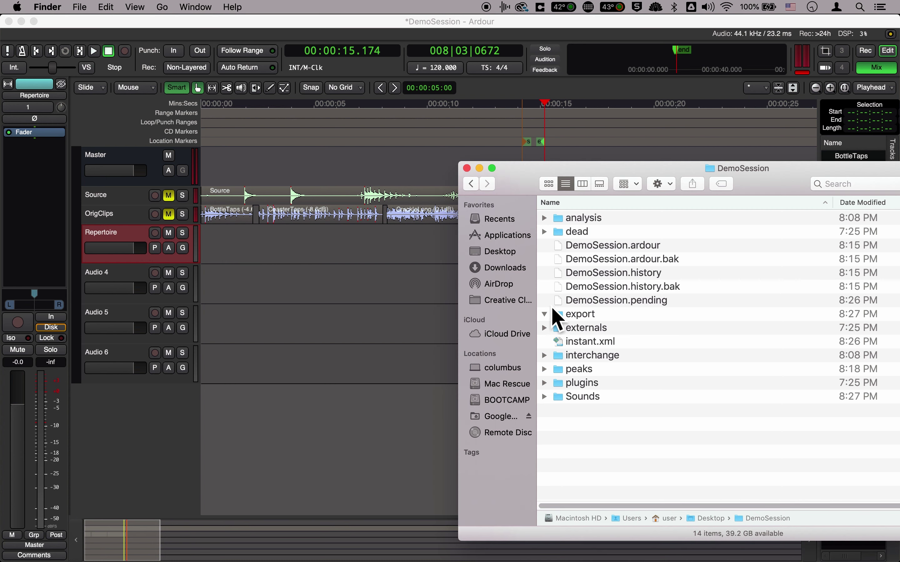
pyautogui.click(545, 398)
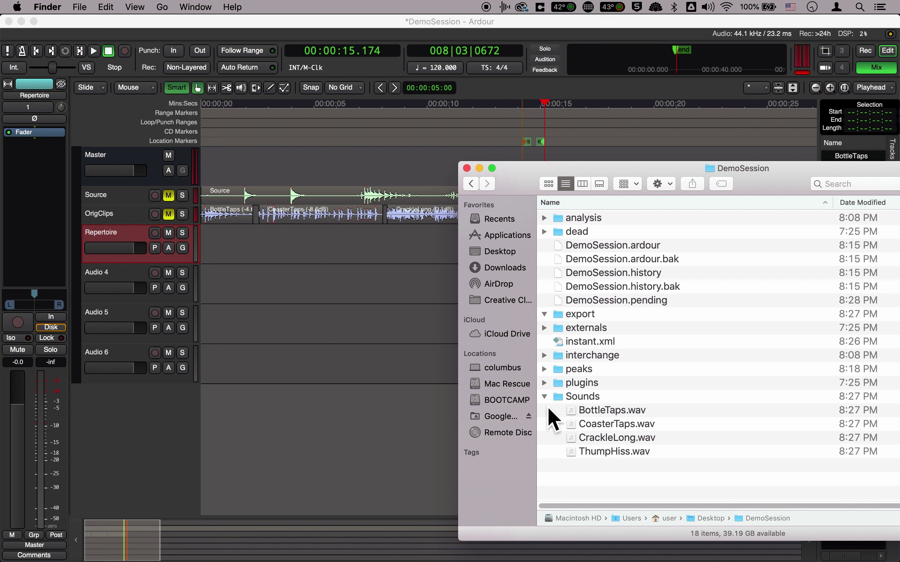
pyautogui.click(580, 460)
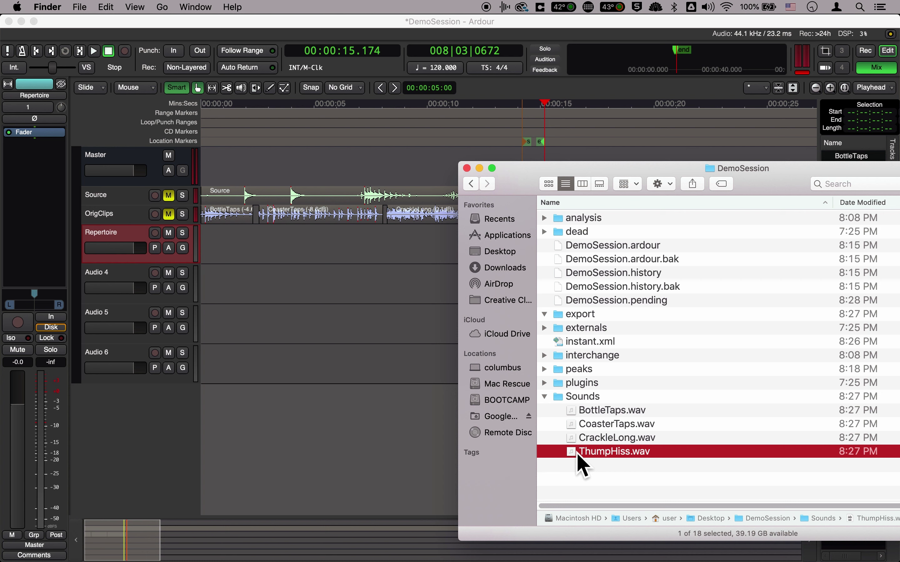
pyautogui.press('space')
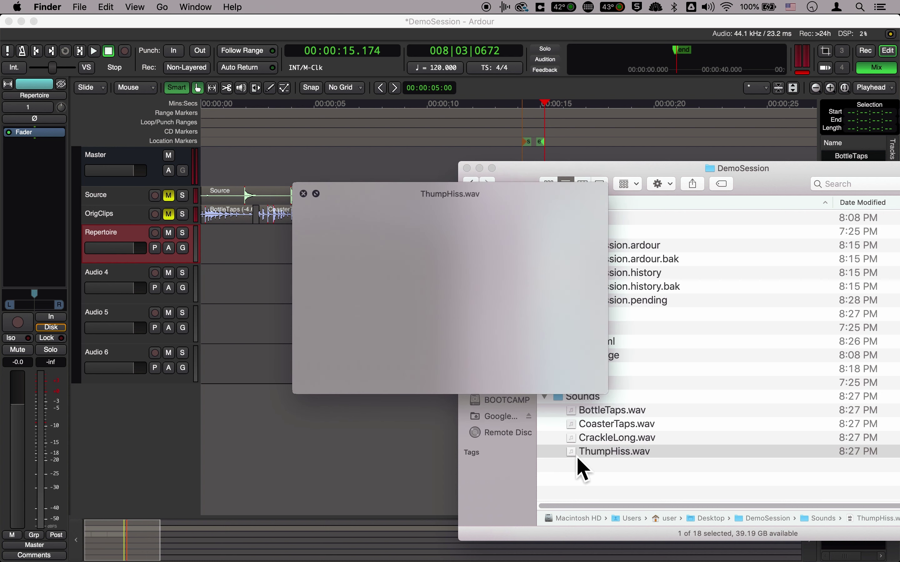
pyautogui.press('space')
pyautogui.moveTo(576, 454); pyautogui.dragTo(274, 242)
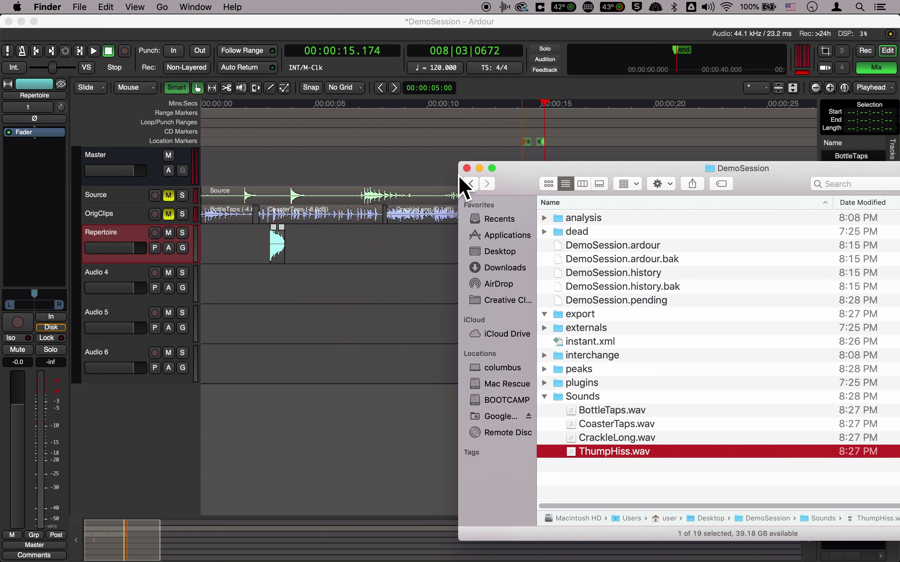
pyautogui.click(314, 256)
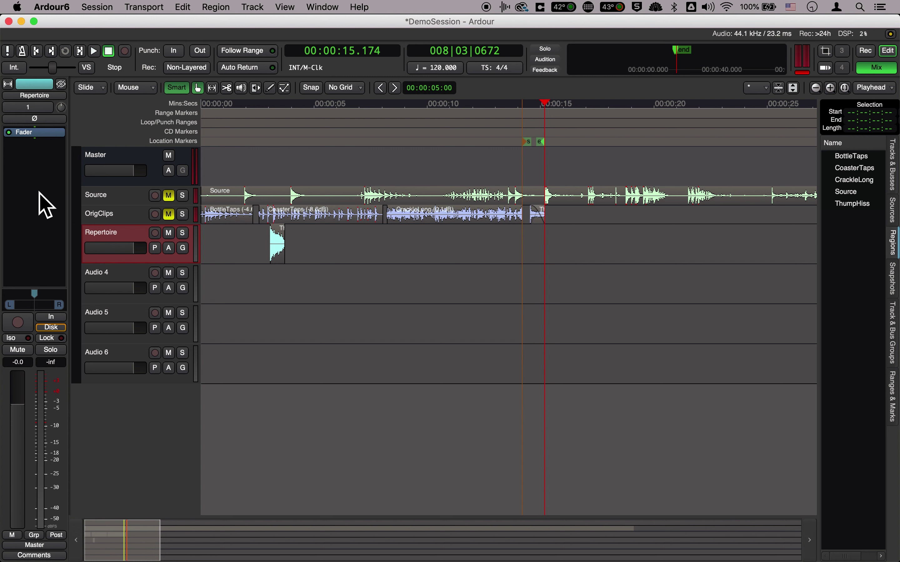
# - Add the ACE Delay plugin to the Repertoire track and move its window clear of the tracks
pyautogui.rightClick(35, 169)
pyautogui.moveTo(95, 169)
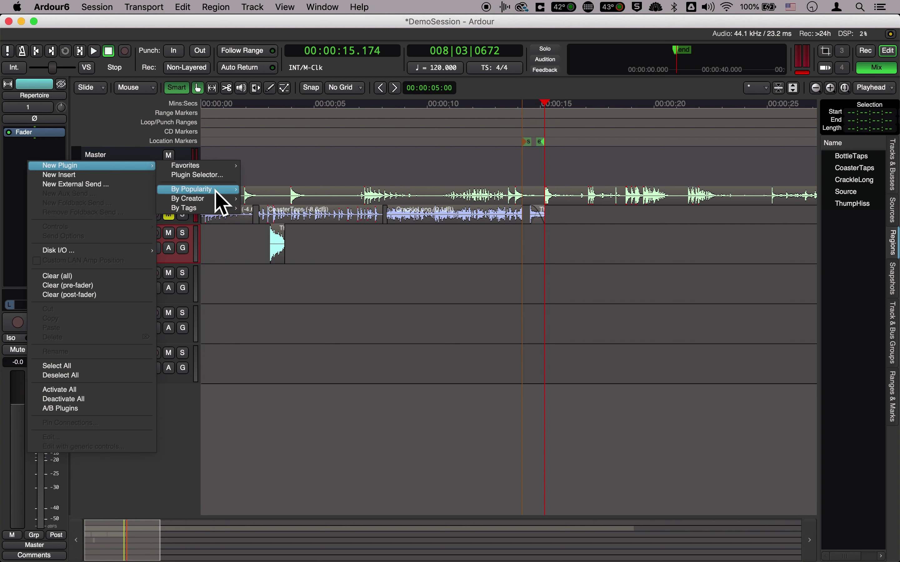
pyautogui.moveTo(215, 189)
pyautogui.click(270, 200)
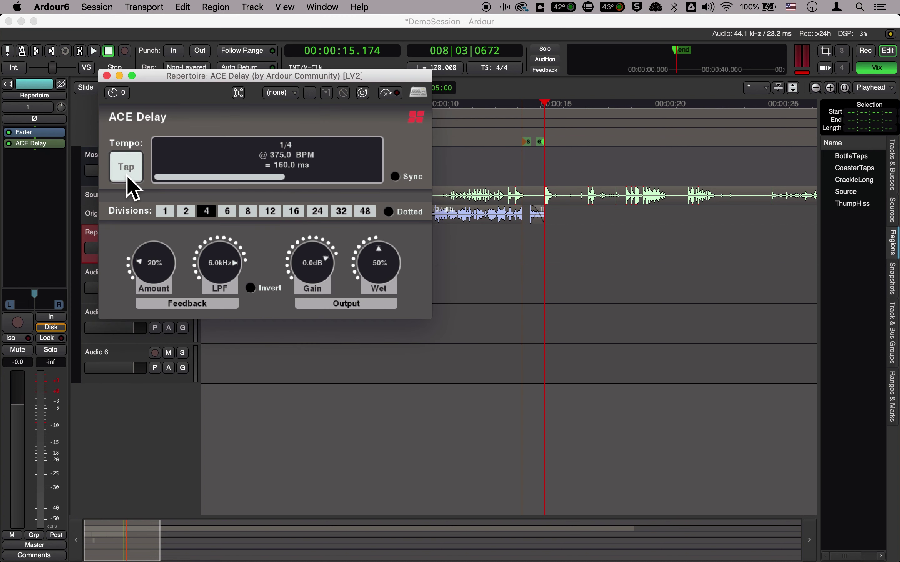
pyautogui.moveTo(176, 83); pyautogui.dragTo(162, 284)
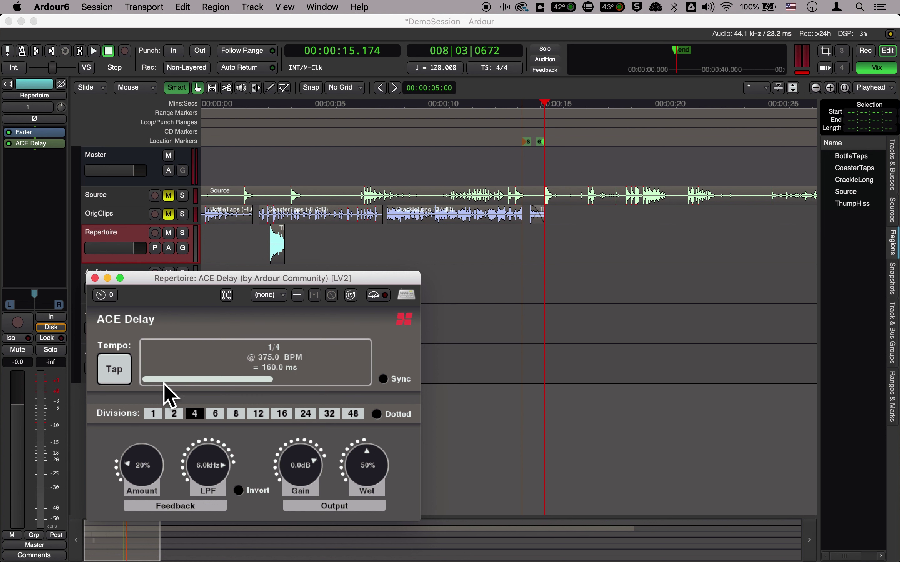
# - Set ACE Delay's feedback amount to 25%, LPF to 6.8 kHz, gain to -3.4 dB and wet to 52%, then close its window
pyautogui.scroll(3, 149, 467)
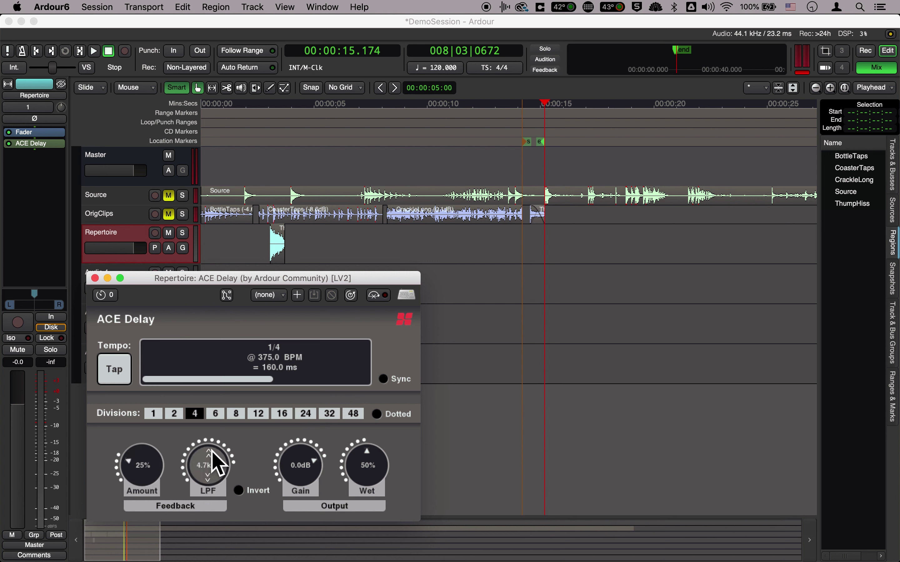
pyautogui.scroll(2, 212, 465)
pyautogui.scroll(-3, 298, 472)
pyautogui.scroll(1, 357, 472)
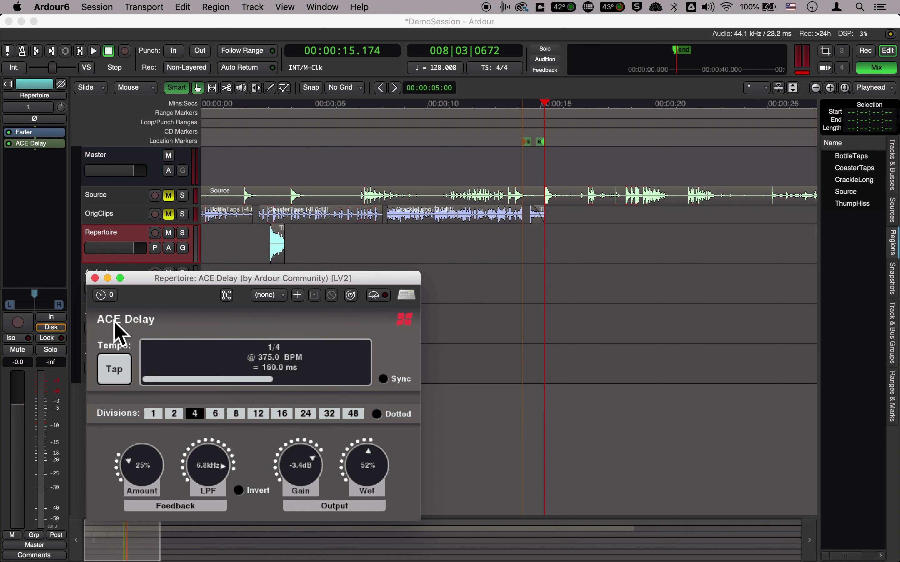
pyautogui.click(95, 279)
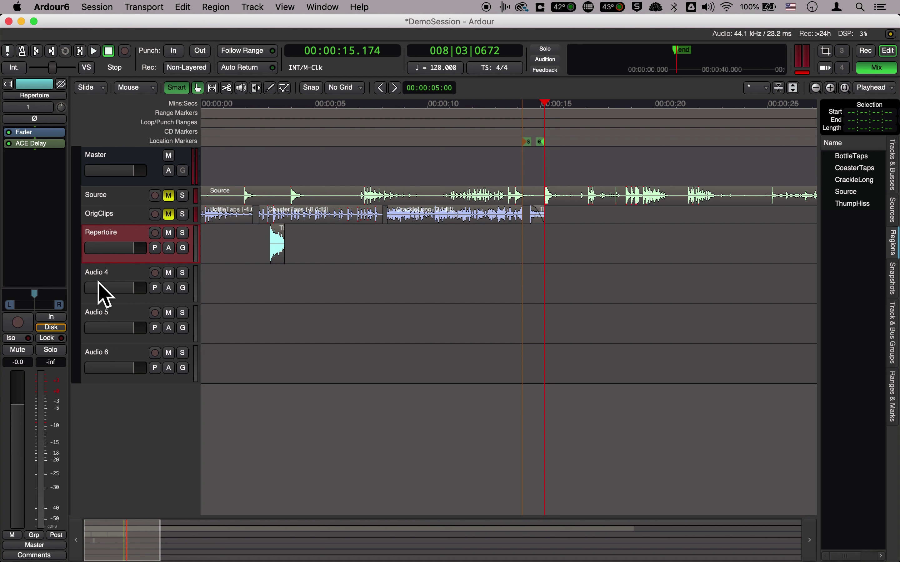
# - Delete the ACE Delay plugin from the Repertoire track
pyautogui.rightClick(41, 147)
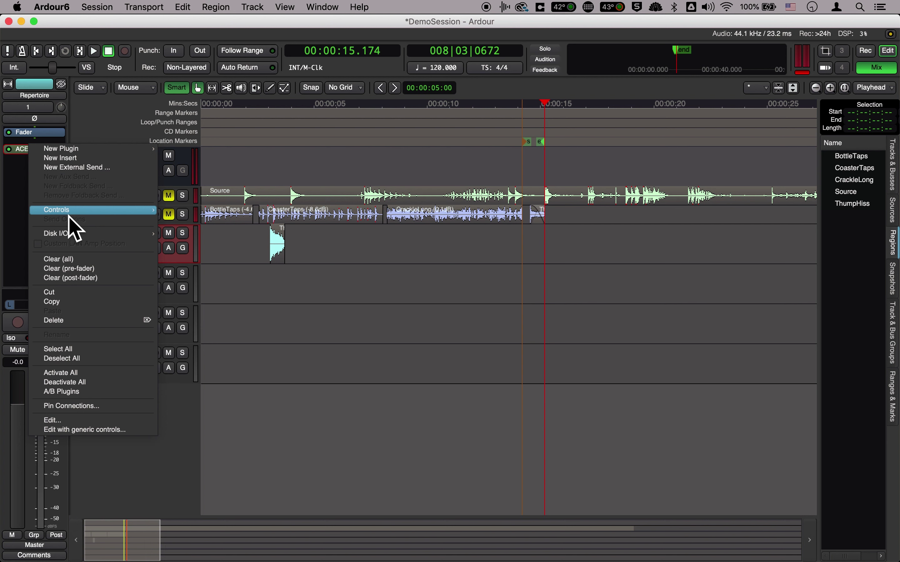
pyautogui.click(70, 323)
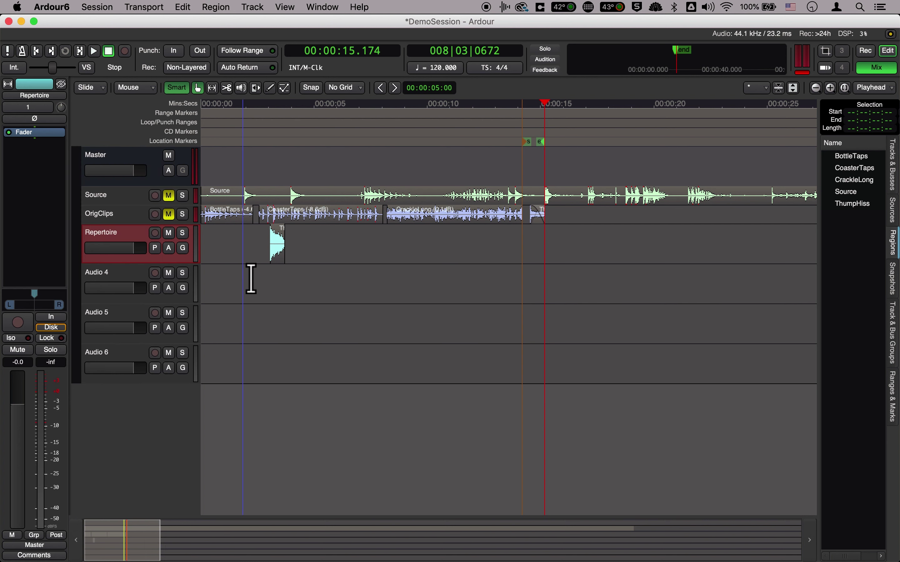
# - Move the playhead to the start of the ThumpHiss region and examine its waveform up close
pyautogui.click(283, 260)
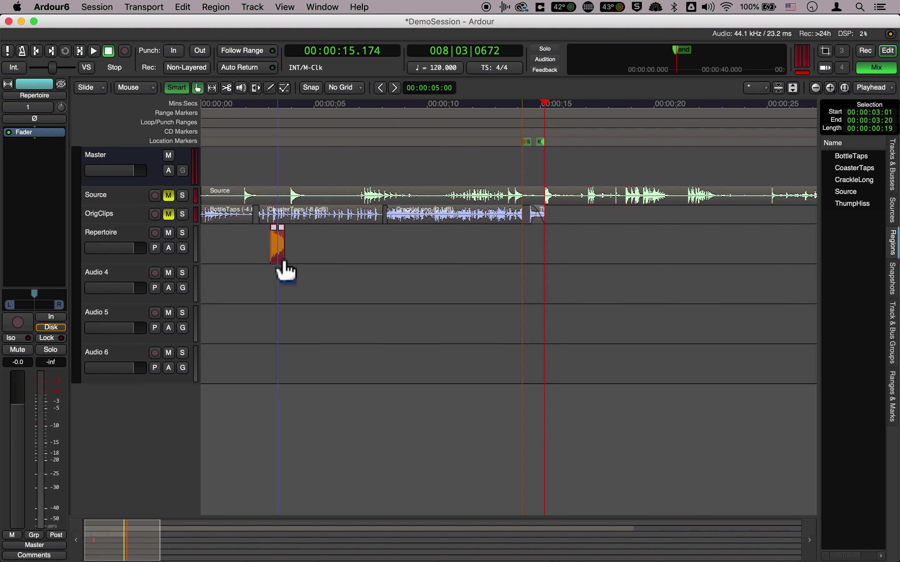
pyautogui.press('=')
pyautogui.press('=')
pyautogui.press('-')
pyautogui.press('-')
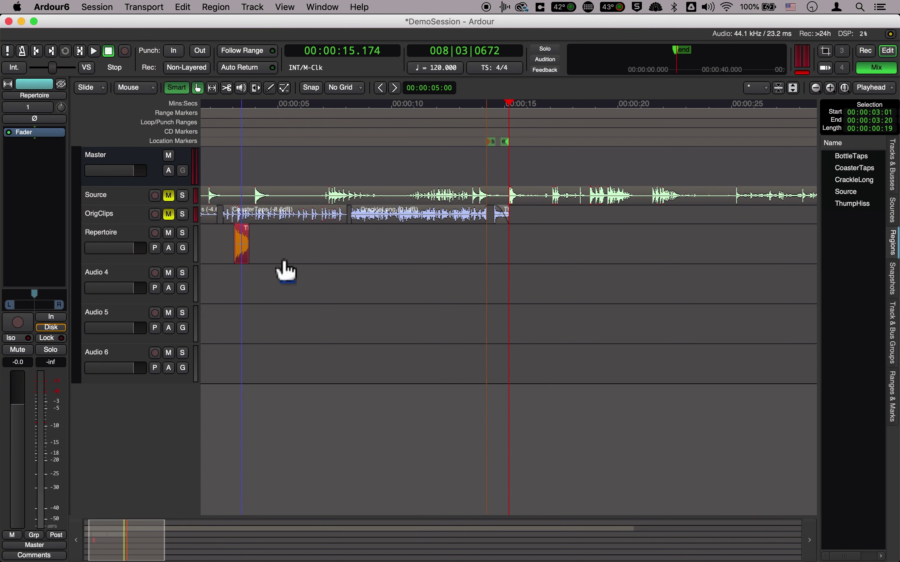
pyautogui.click(235, 104)
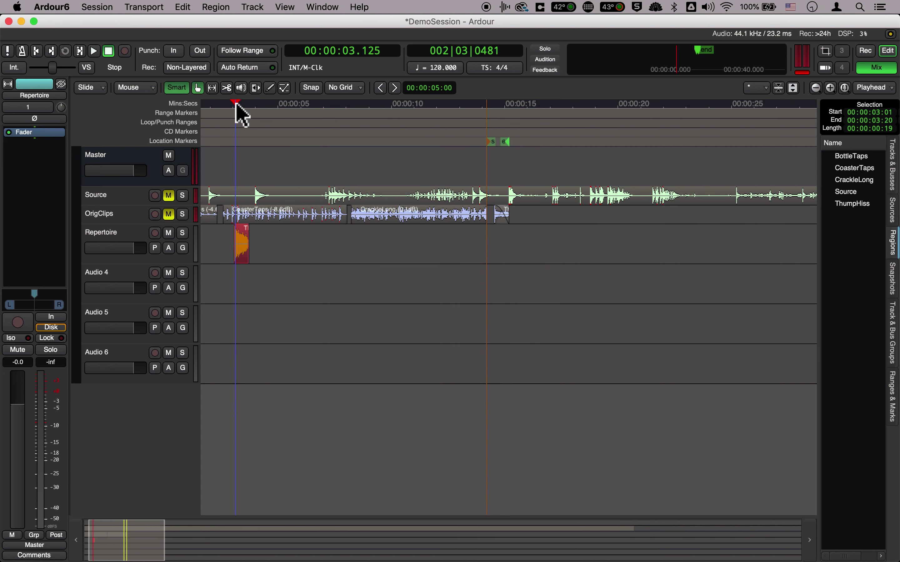
pyautogui.press('=')
pyautogui.press('=')
pyautogui.press('=')
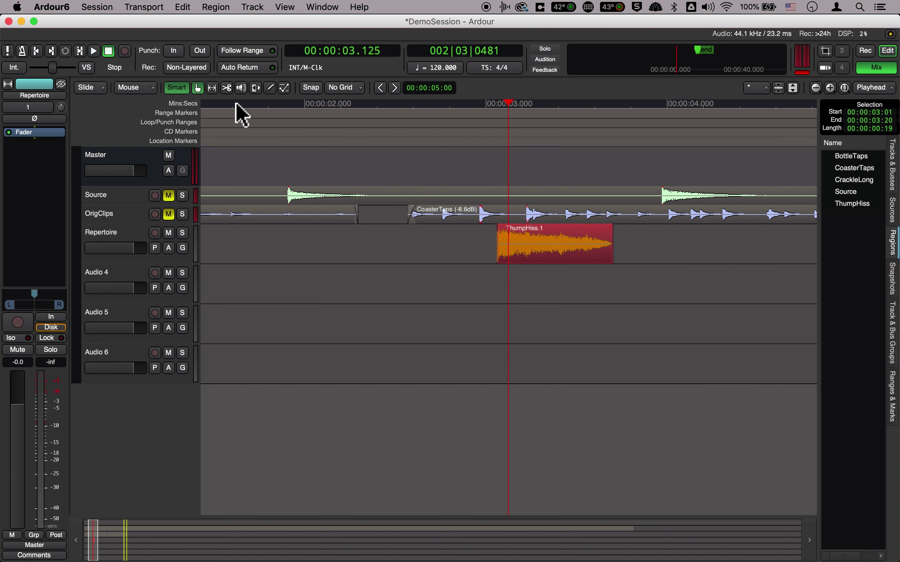
pyautogui.press('=')
pyautogui.click(446, 263)
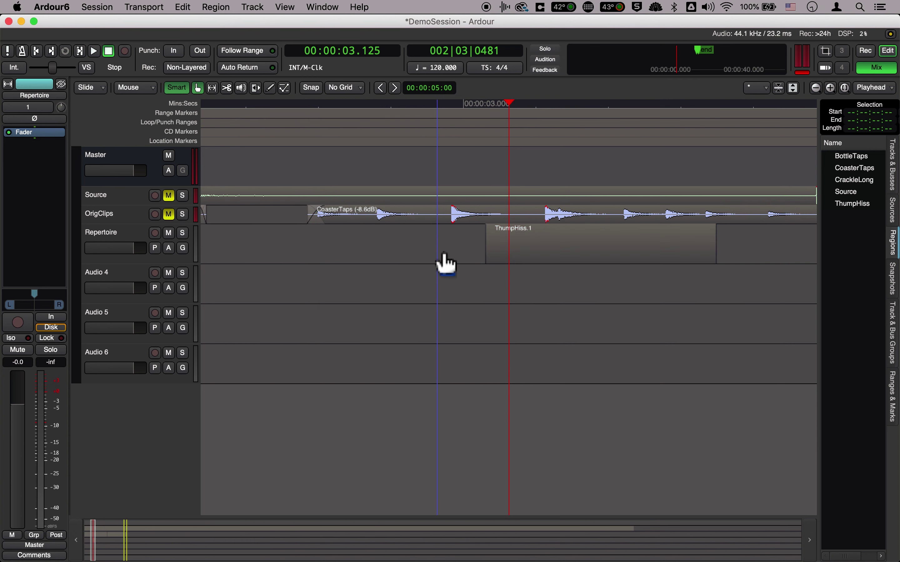
pyautogui.hscroll(5, 487, 263)
pyautogui.scroll(-2, 419, 260)
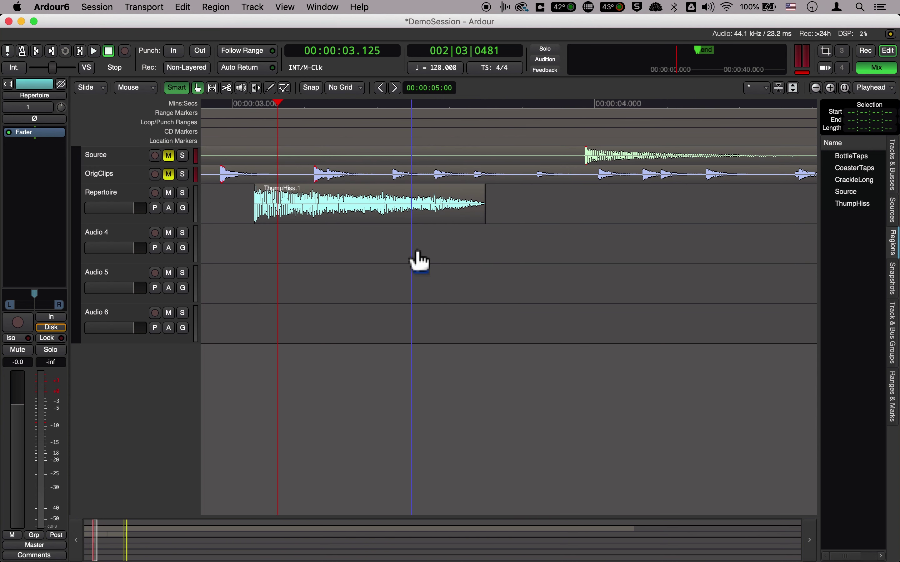
pyautogui.scroll(2, 419, 261)
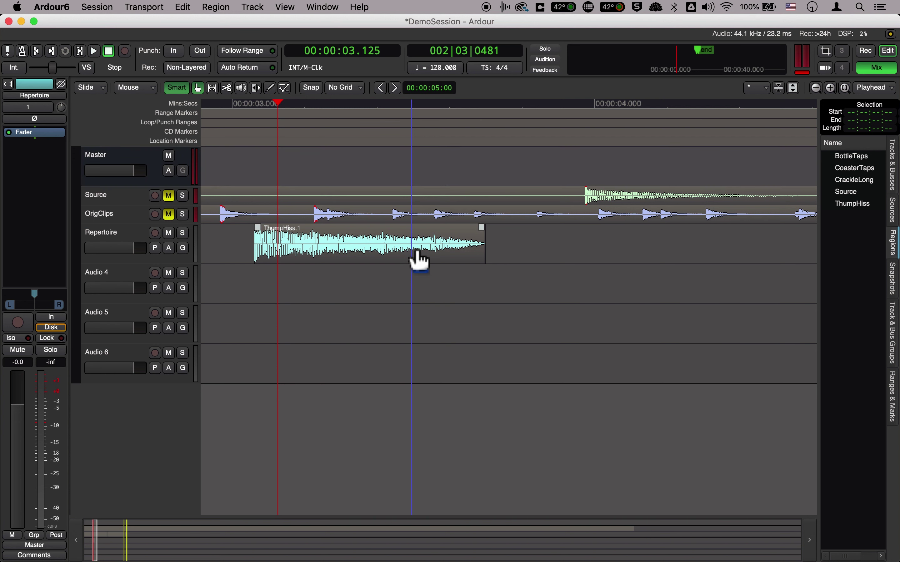
# - Reverse the ThumpHiss region on the Repertoire track
pyautogui.click(358, 256)
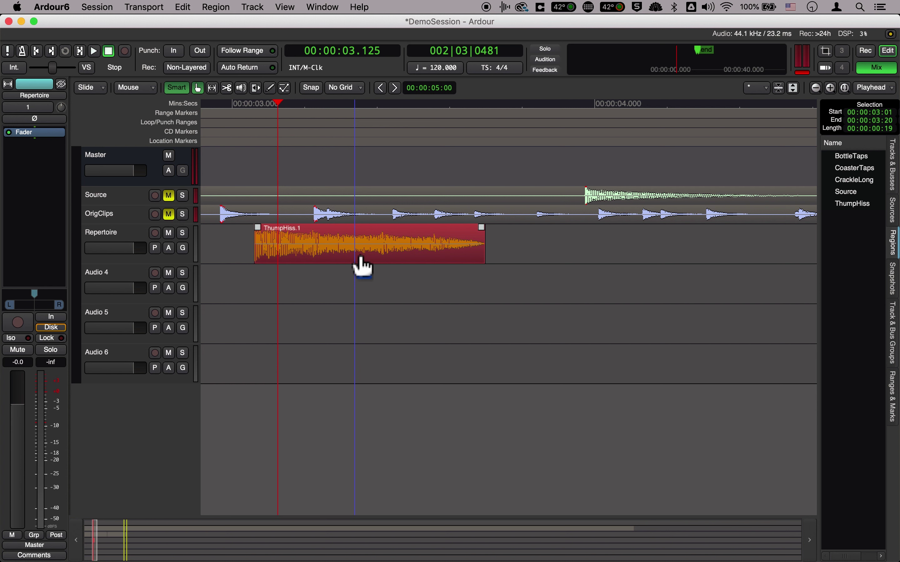
pyautogui.click(227, 11)
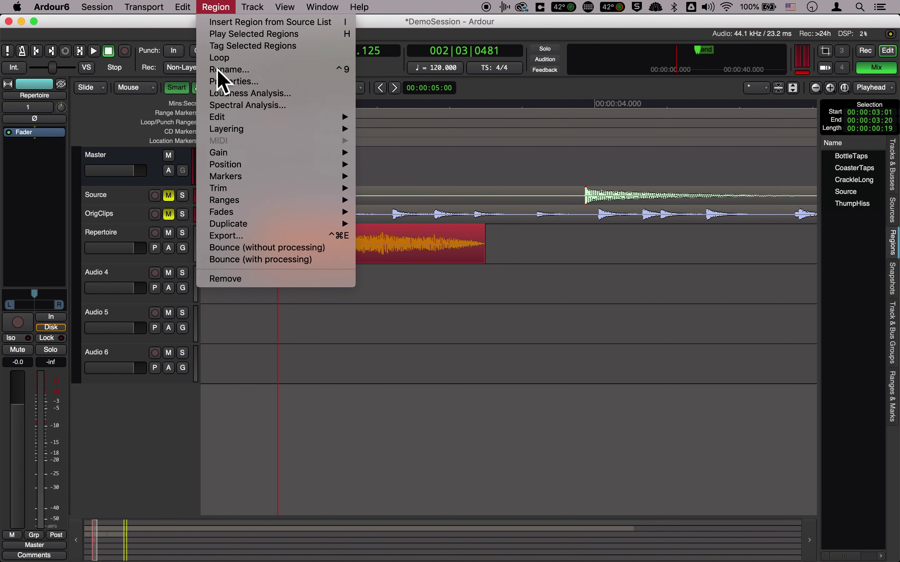
pyautogui.moveTo(230, 120)
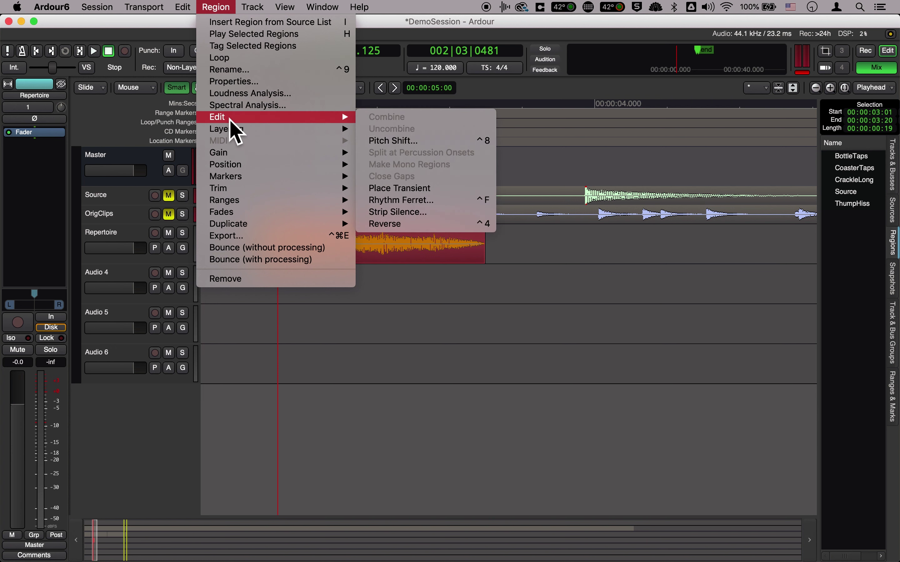
pyautogui.click(409, 228)
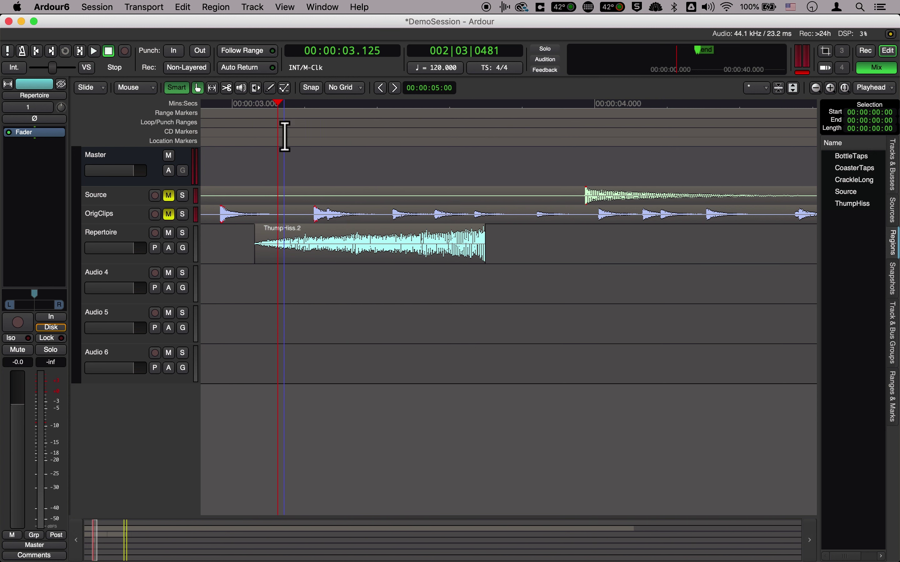
# - Play the reversed ThumpHiss region twice from just before its start
pyautogui.click(251, 106)
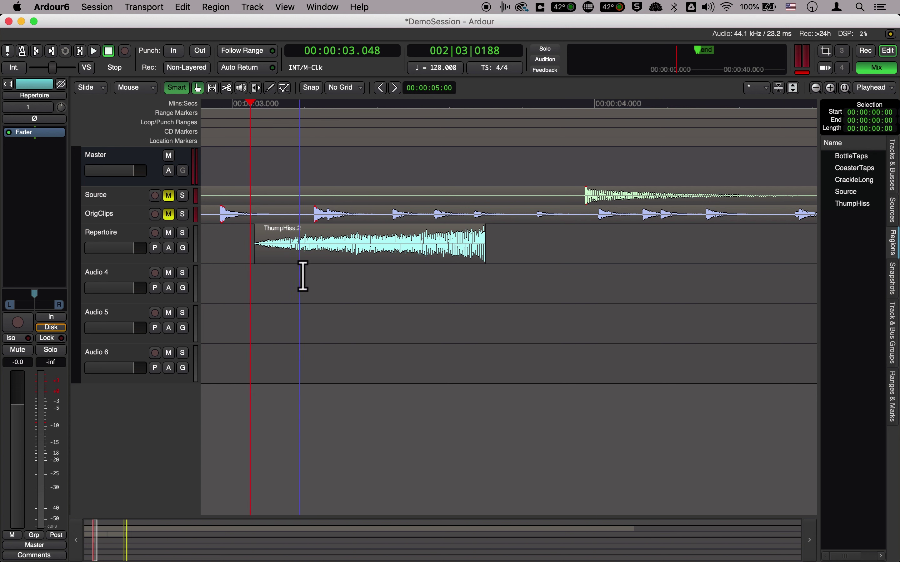
pyautogui.press('space')
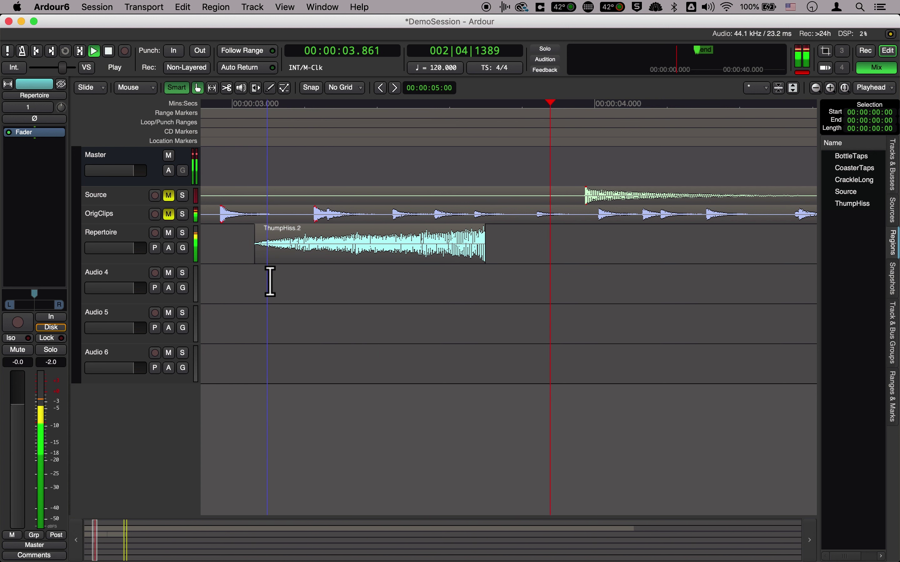
pyautogui.press('space')
pyautogui.moveTo(250, 105); pyautogui.dragTo(250, 106)
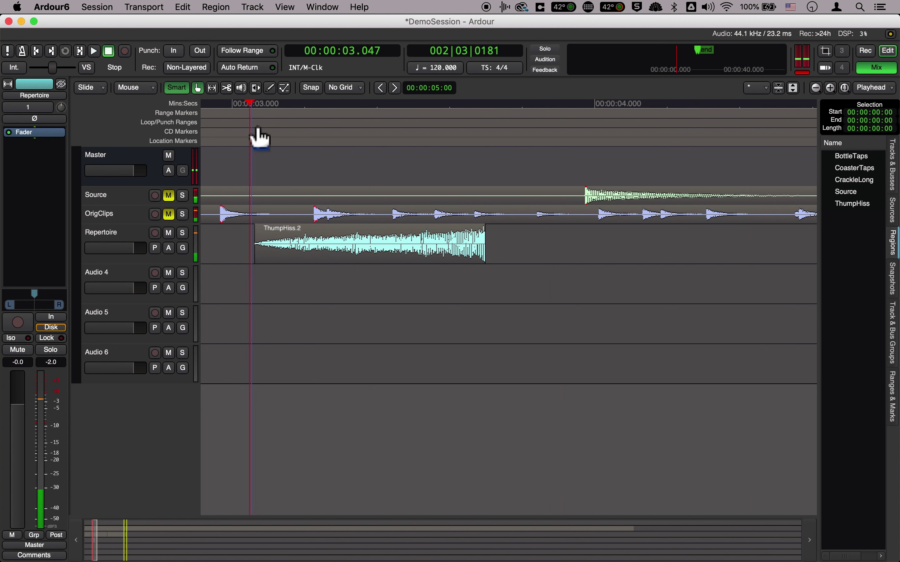
pyautogui.press('space')
pyautogui.press('space')
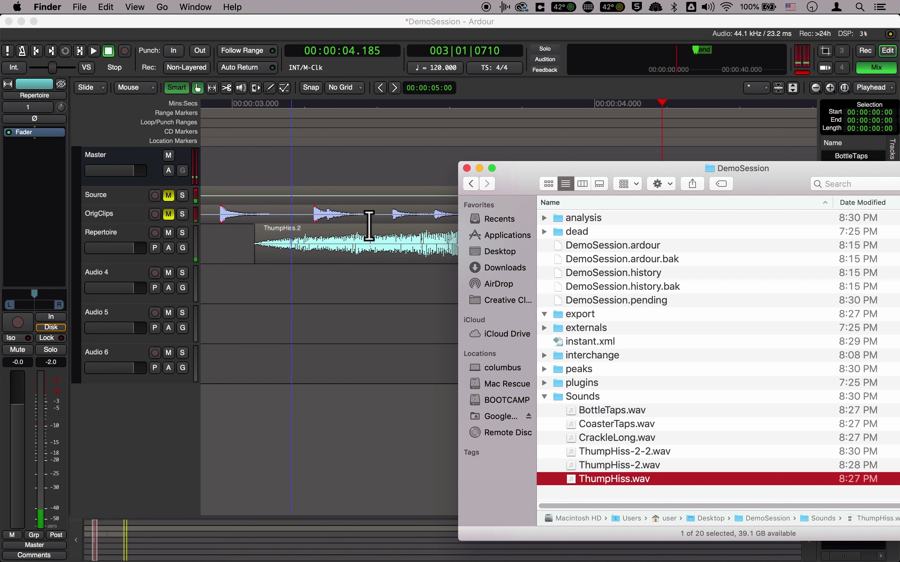
# - Add another copy of ThumpHiss.wav from Finder to the Repertoire track and butt it against the end of the reversed region
pyautogui.moveTo(610, 180); pyautogui.dragTo(722, 174)
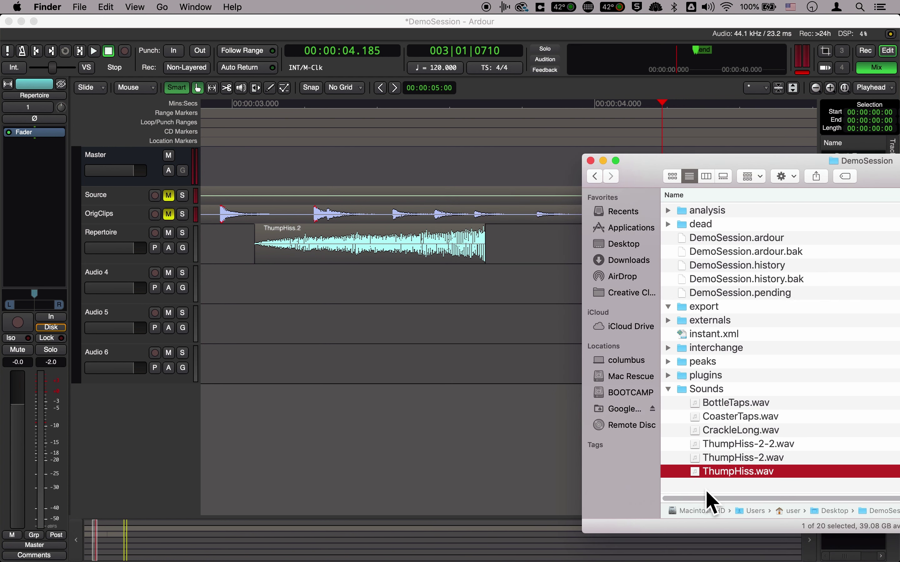
pyautogui.moveTo(702, 479); pyautogui.dragTo(519, 247)
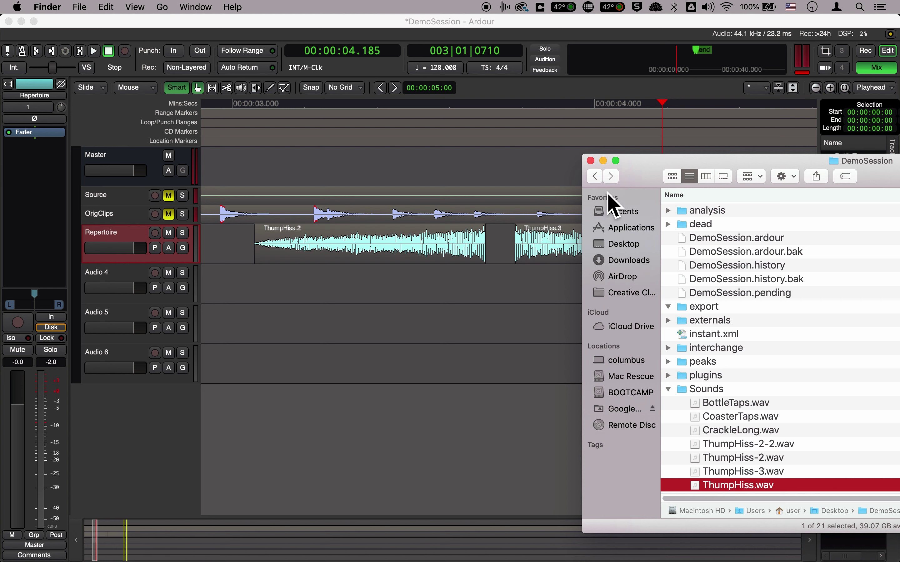
pyautogui.click(592, 162)
pyautogui.click(573, 267)
pyautogui.moveTo(571, 264); pyautogui.dragTo(544, 262)
# - Play both ThumpHiss regions in sequence from about the 3-second mark
pyautogui.click(240, 104)
pyautogui.press('space')
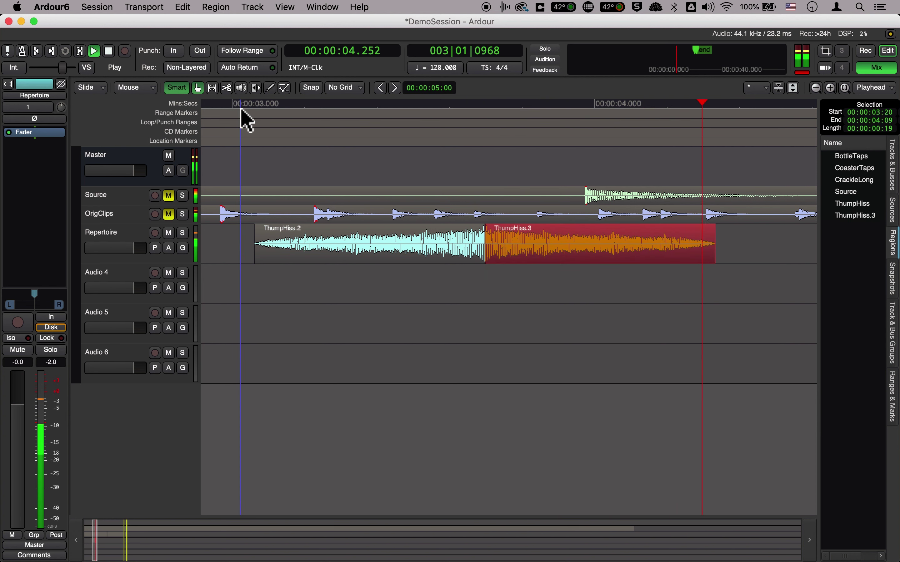
pyautogui.press('space')
# - Shift the forward ThumpHiss region slightly later to leave a tiny gap after the reversed one, and play back the pair
pyautogui.moveTo(518, 262); pyautogui.dragTo(521, 262)
pyautogui.click(240, 108)
pyautogui.press('space')
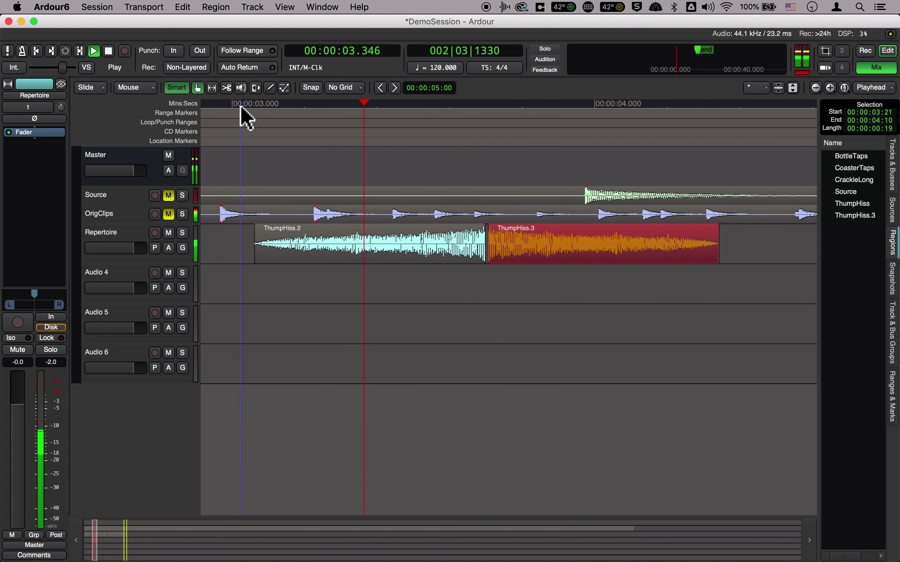
pyautogui.press('space')
pyautogui.click(511, 253)
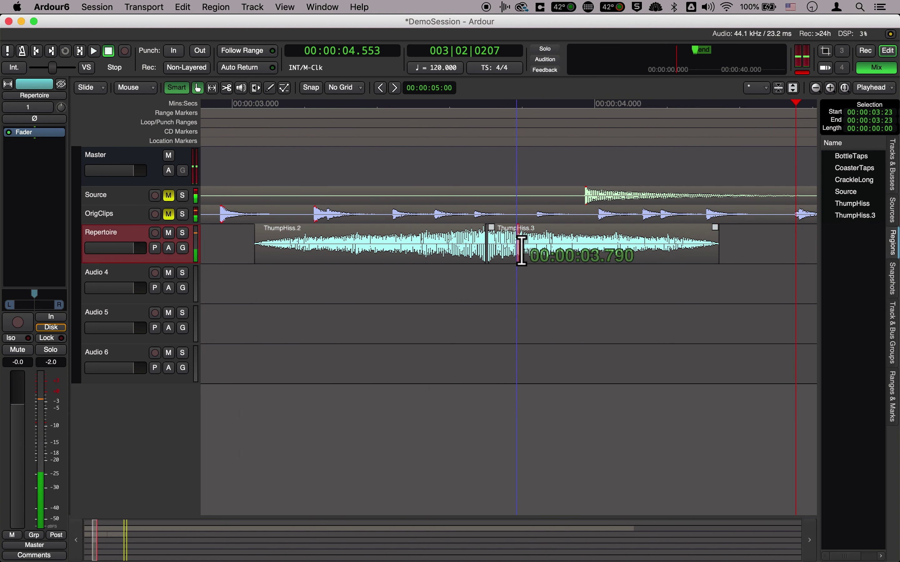
# - Move the forward ThumpHiss region to start at about 00:00:03:22, widening the gap after the reversed one, and play both
pyautogui.moveTo(517, 262); pyautogui.dragTo(530, 264)
pyautogui.click(247, 105)
pyautogui.press('space')
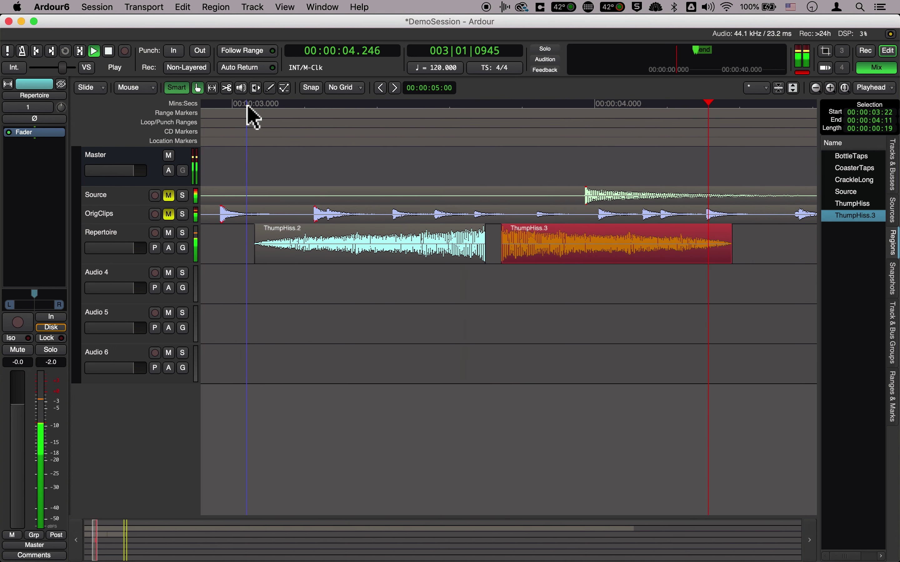
pyautogui.press('space')
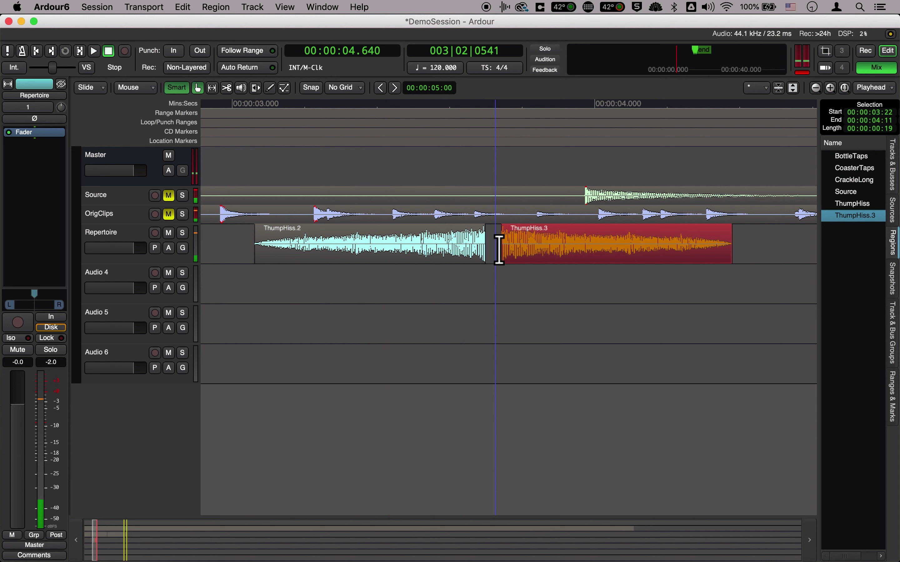
# - Move the forward ThumpHiss region to start at about 00:00:03:19, slightly overlapping the reversed region's end, and play the pair
pyautogui.moveTo(538, 268); pyautogui.dragTo(510, 262)
pyautogui.moveTo(483, 232); pyautogui.dragTo(501, 232)
pyautogui.click(242, 105)
pyautogui.press('space')
pyautogui.press('space')
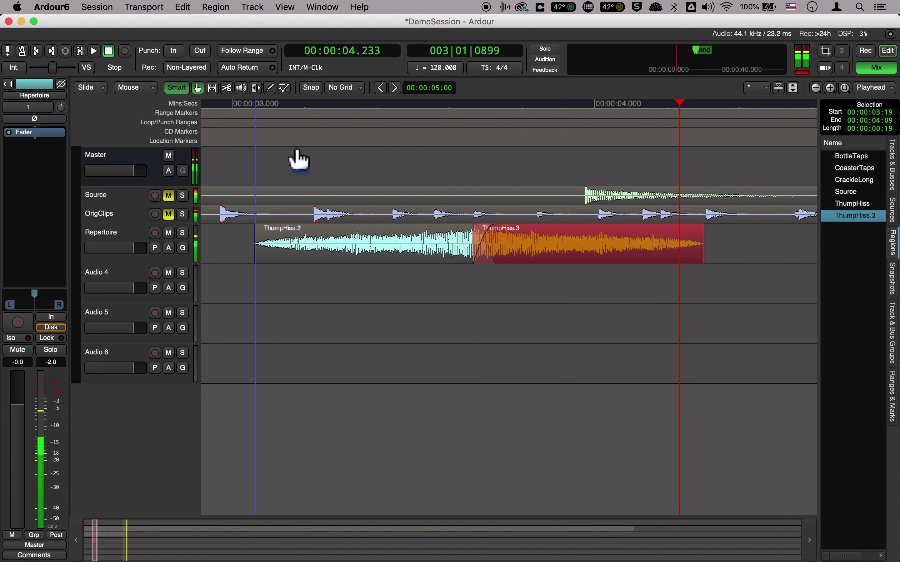
# - Move the forward ThumpHiss region to about 00:00:03:14 for a long crossfade with the reversed one, and play the result
pyautogui.click(467, 256)
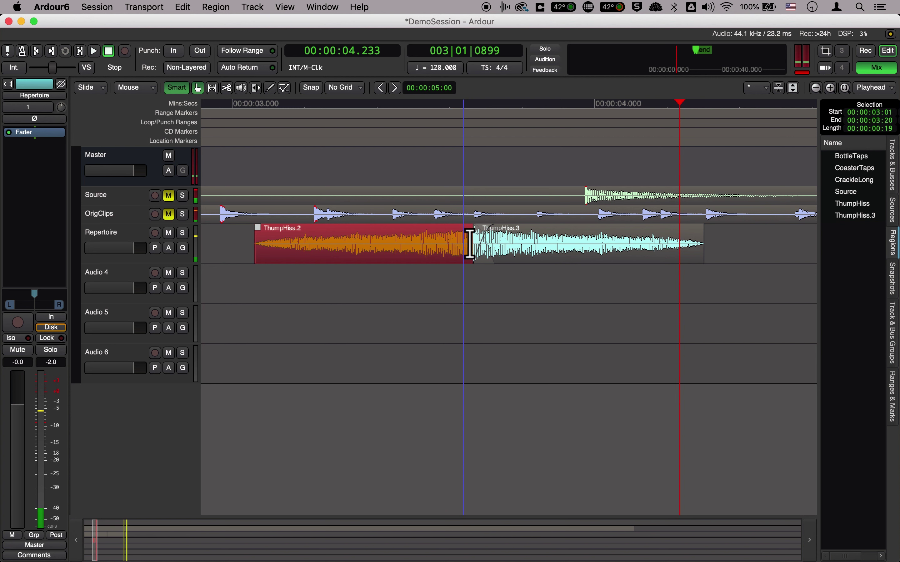
pyautogui.moveTo(491, 240); pyautogui.dragTo(530, 260)
pyautogui.click(223, 105)
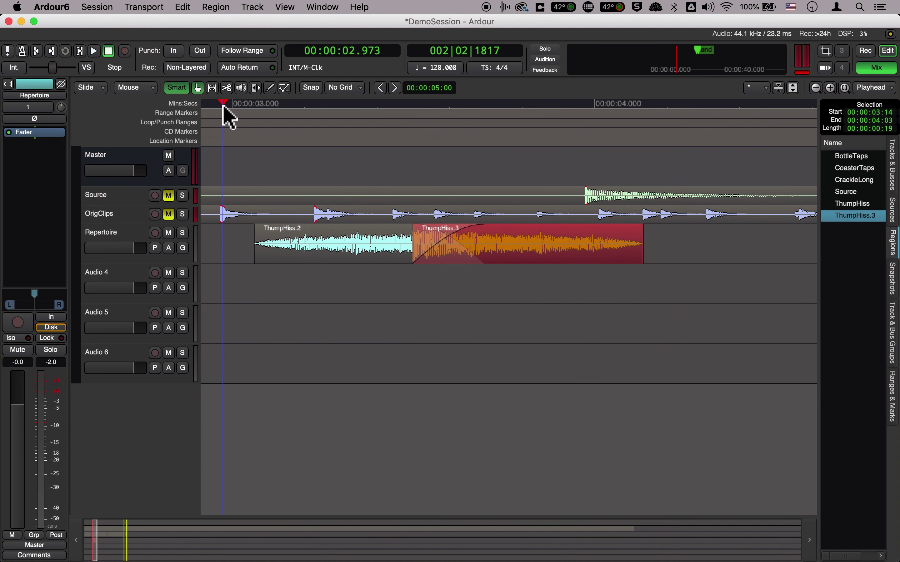
pyautogui.press('space')
pyautogui.press('space')
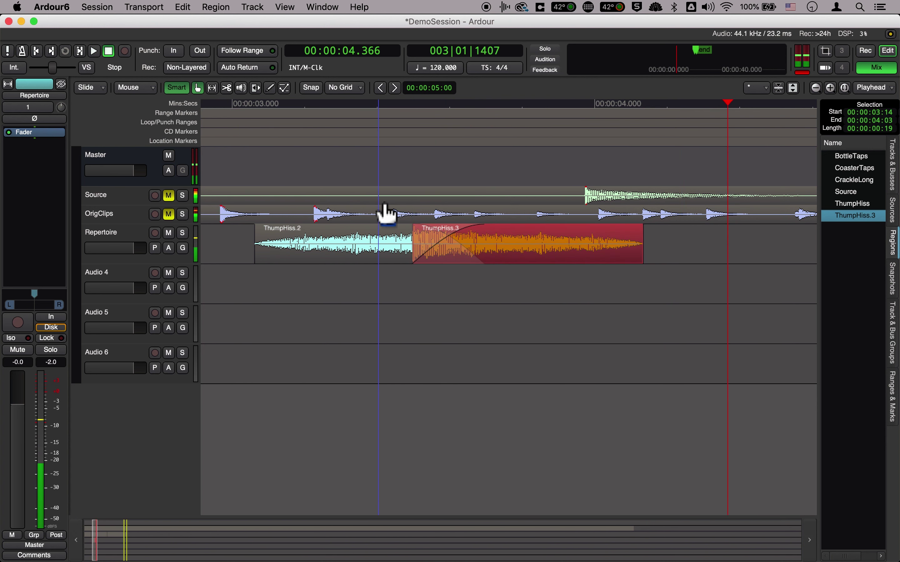
# - Shorten the overlap by shifting the forward ThumpHiss region to about 00:00:03:18, nudge it to about 00:00:03:17, and play each version
pyautogui.moveTo(497, 258); pyautogui.dragTo(487, 238)
pyautogui.click(236, 105)
pyautogui.press('space')
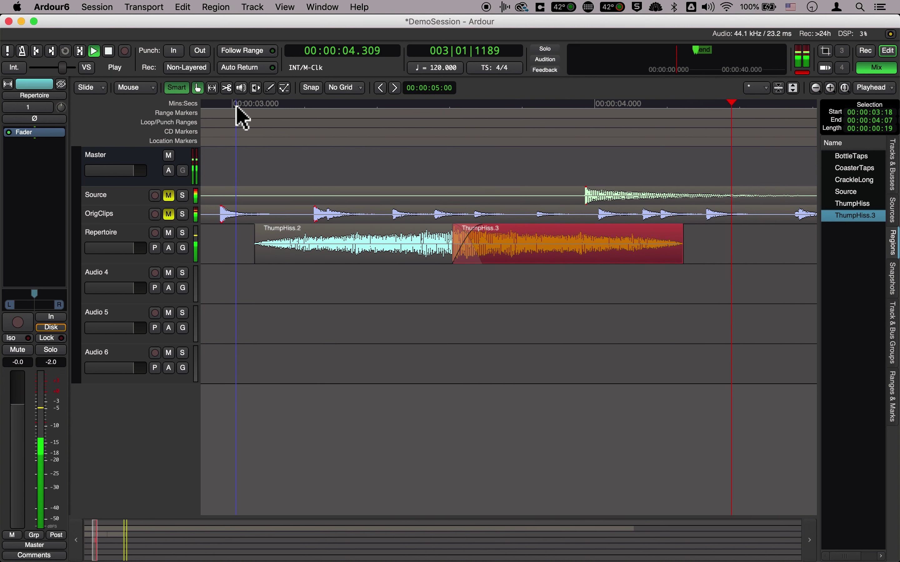
pyautogui.press('space')
pyautogui.moveTo(528, 252); pyautogui.dragTo(522, 264)
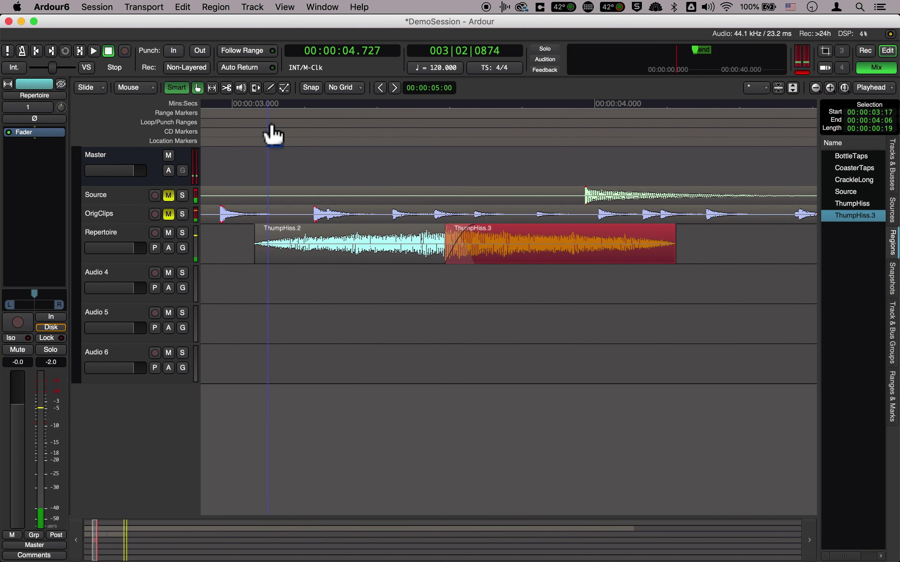
pyautogui.press('space')
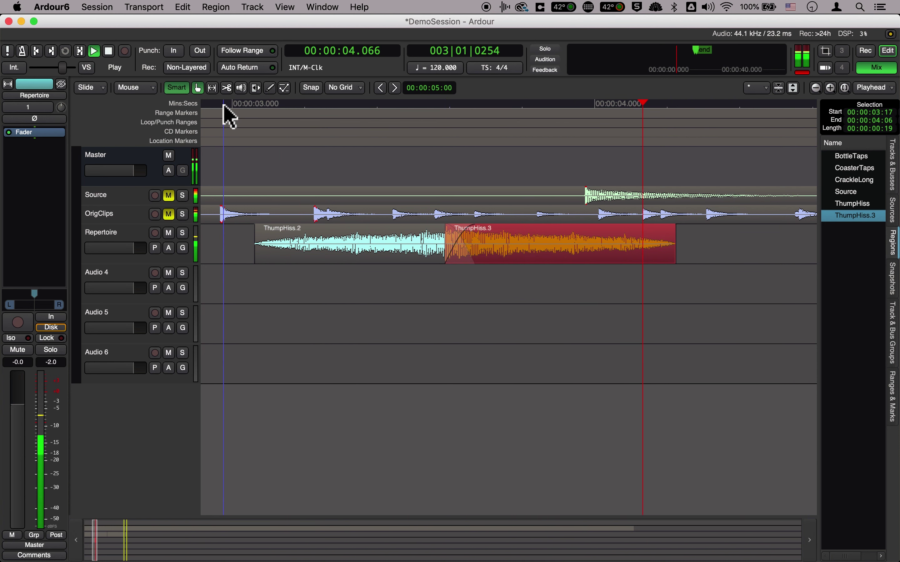
pyautogui.press('space')
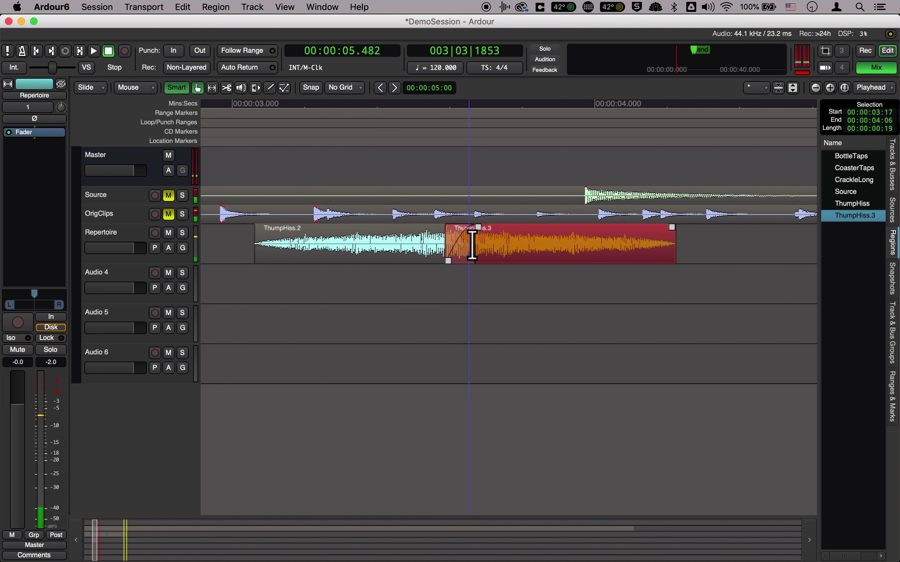
# - Separate the two ThumpHiss regions again with the forward one starting at about 00:00:03:22, and play them from the 3-second mark
pyautogui.moveTo(483, 260); pyautogui.dragTo(495, 312)
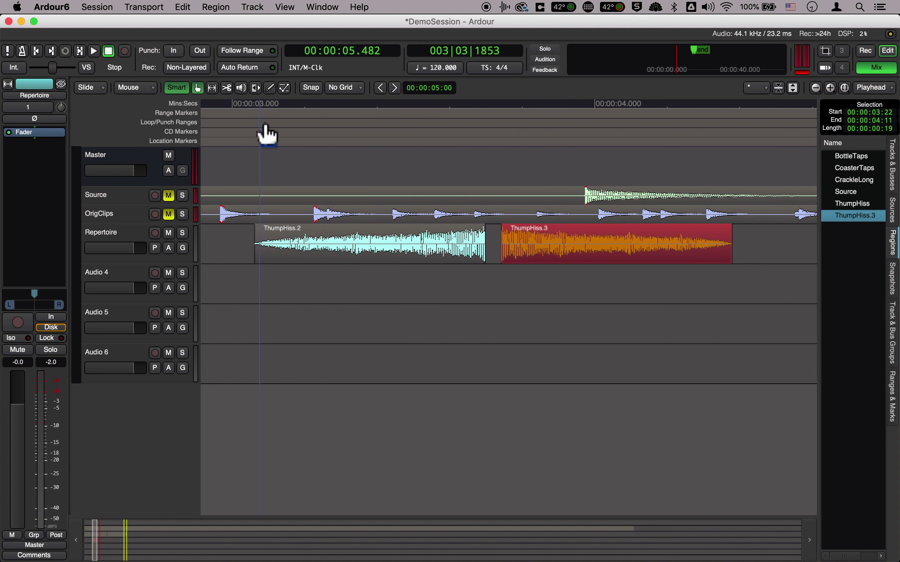
pyautogui.click(235, 111)
pyautogui.press('space')
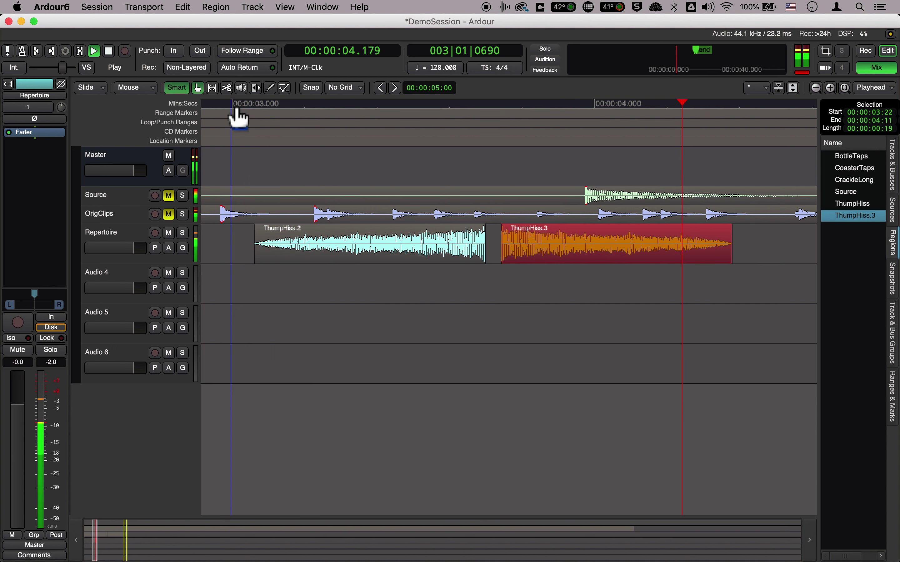
pyautogui.press('space')
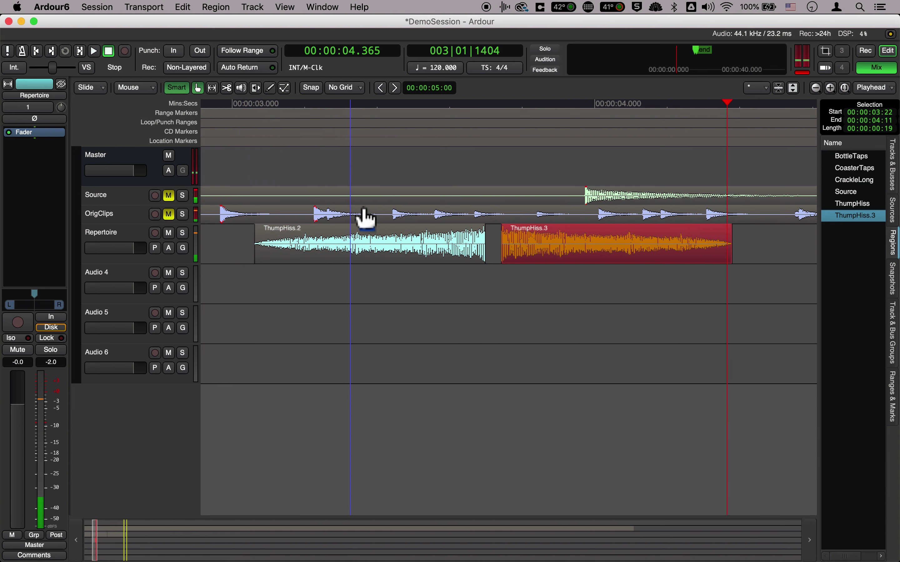
# - Overlap the forward ThumpHiss region with the reversed one's tail, starting it at about 00:00:03:18, and play the short crossfade
pyautogui.click(338, 258)
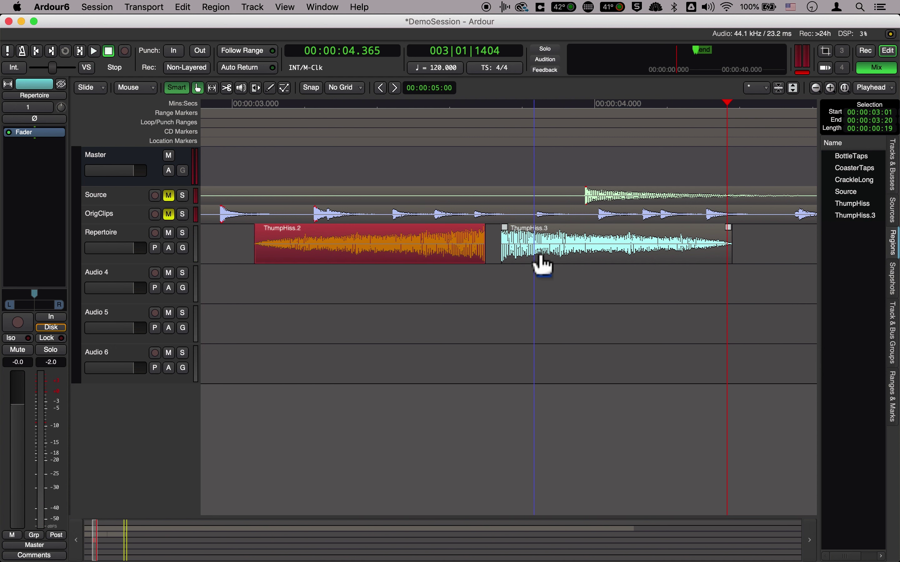
pyautogui.moveTo(541, 264); pyautogui.dragTo(473, 234)
pyautogui.click(238, 103)
pyautogui.press('space')
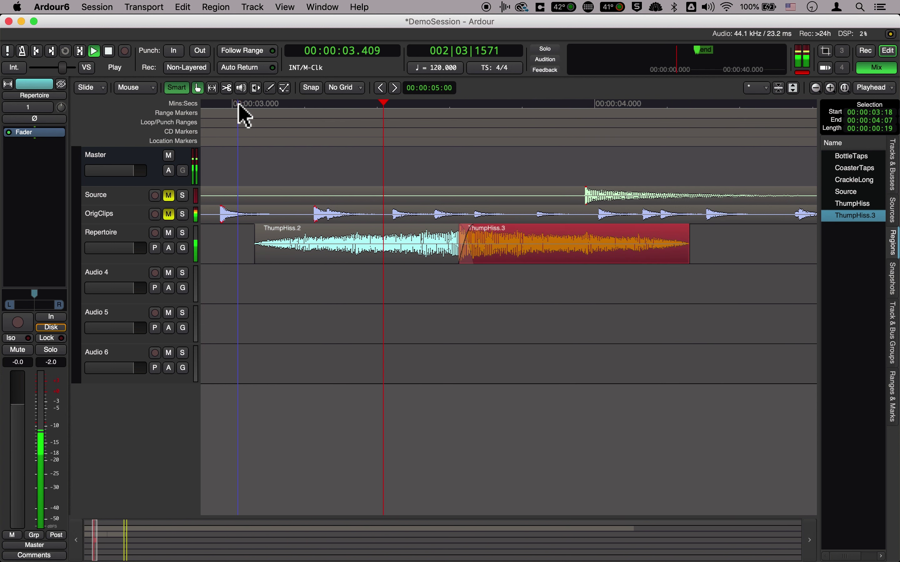
pyautogui.press('space')
# - Try the forward ThumpHiss region slightly earlier, at about 00:00:03:17, play the pair, and undo the move
pyautogui.moveTo(513, 268); pyautogui.dragTo(502, 268)
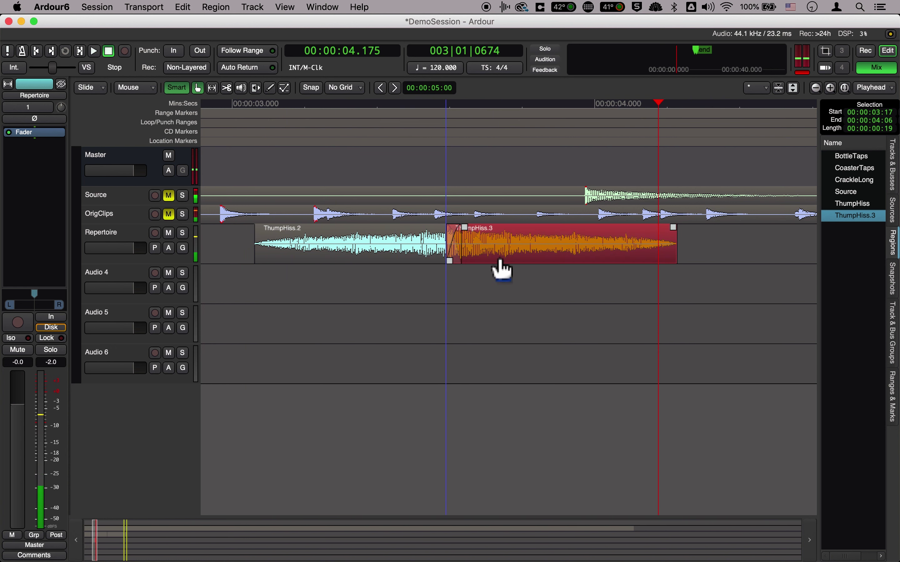
pyautogui.press('space')
pyautogui.press('space')
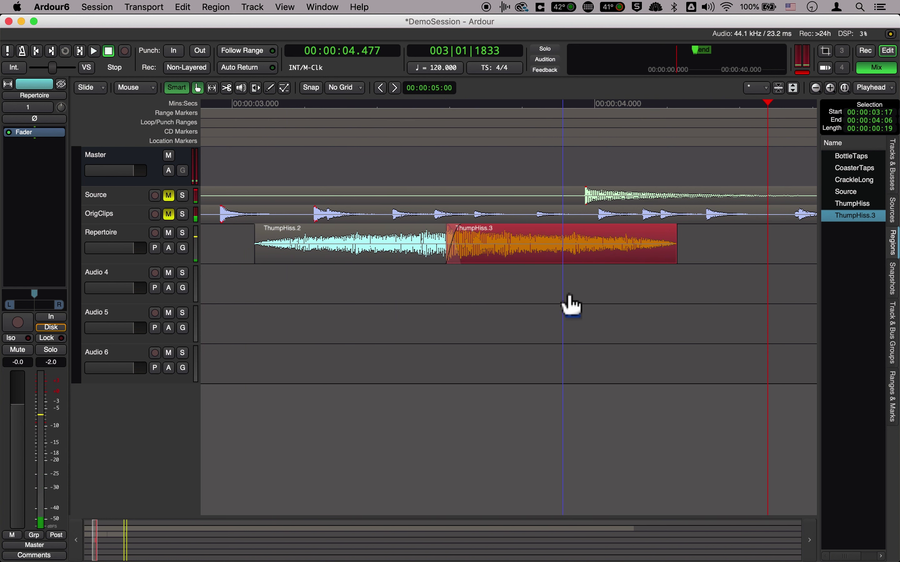
pyautogui.press('super+z')
pyautogui.click(491, 297)
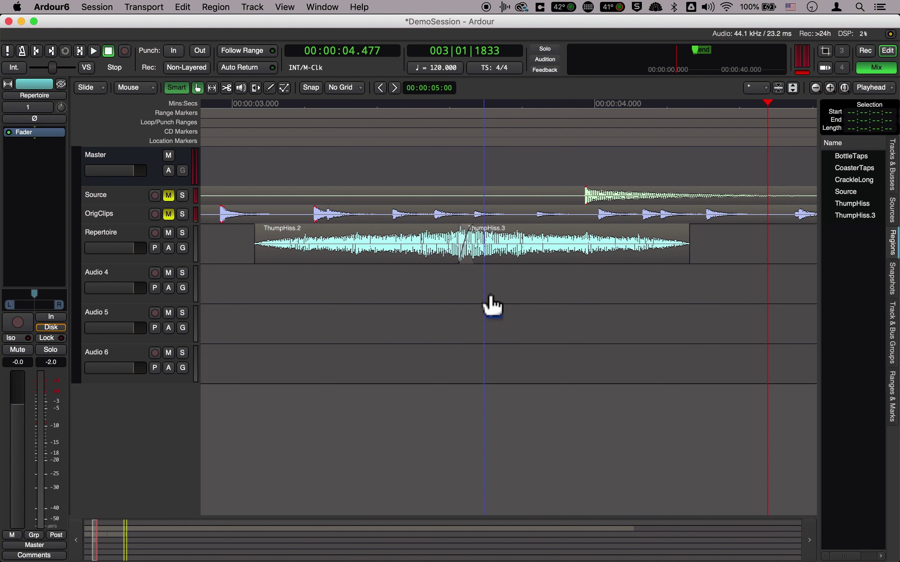
# - Pitch shift the forward ThumpHiss region by -2 octaves, leaving semitones and cents at 0
pyautogui.click(527, 257)
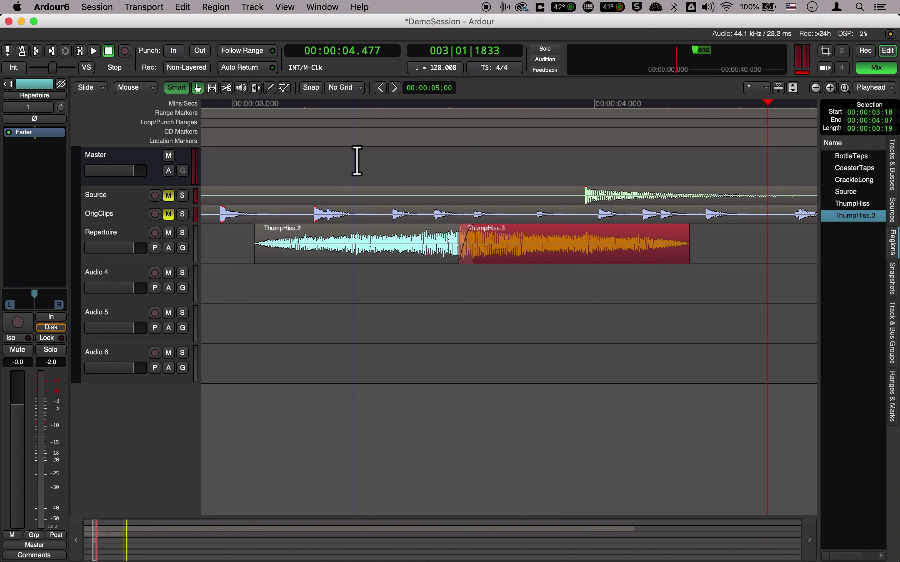
pyautogui.click(220, 7)
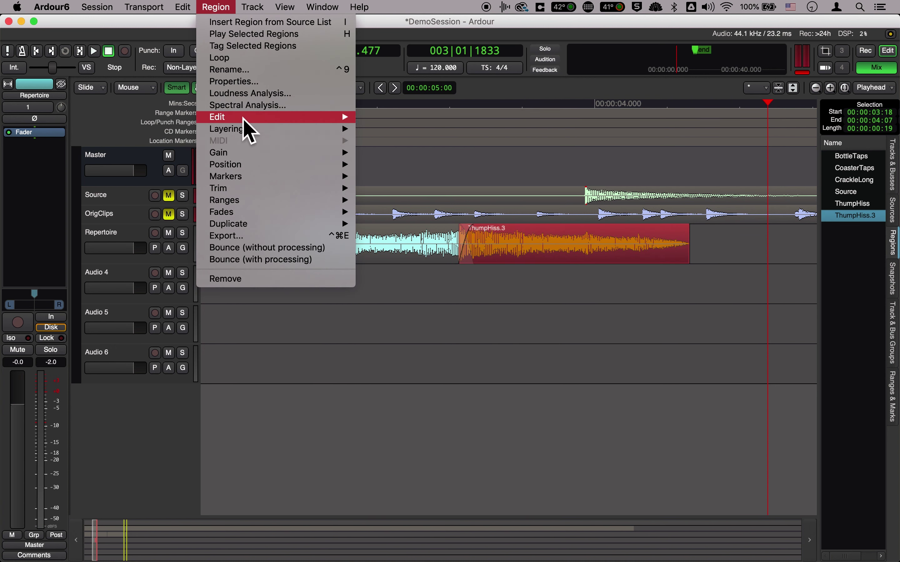
pyautogui.moveTo(243, 119)
pyautogui.click(410, 144)
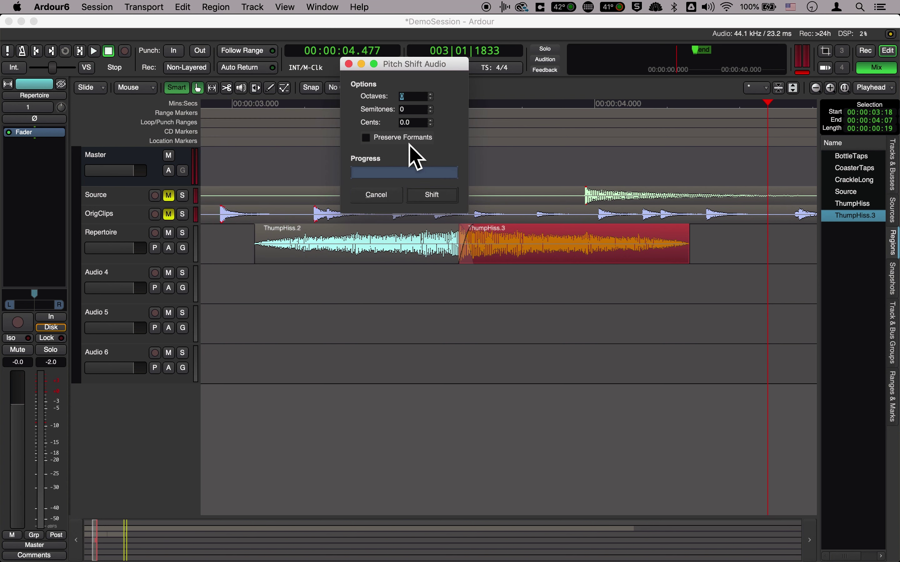
pyautogui.moveTo(419, 64); pyautogui.dragTo(497, 298)
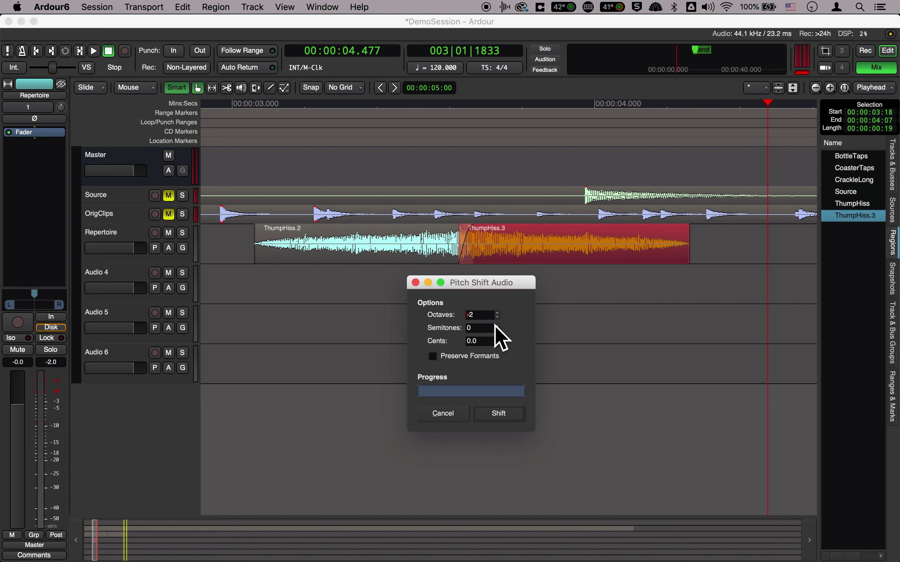
pyautogui.click(507, 418)
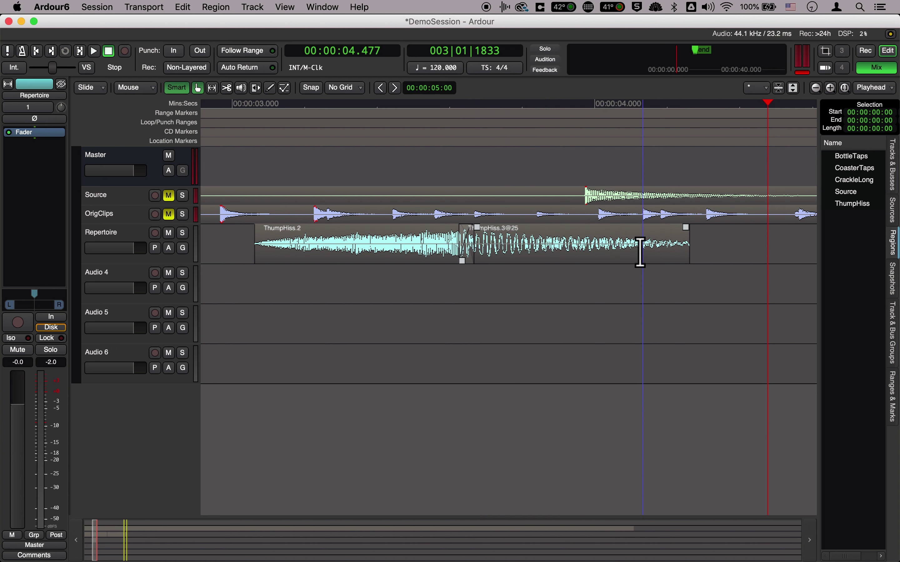
# - Play the pitch-shifted region from its own start, and play both regions from just before the reversed one
pyautogui.click(502, 260)
pyautogui.click(453, 107)
pyautogui.press('space')
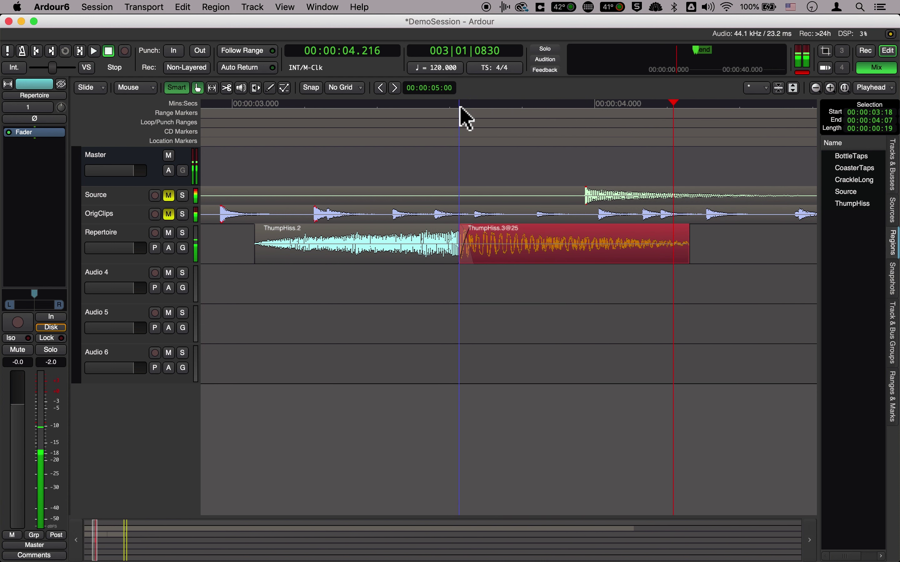
pyautogui.click(247, 105)
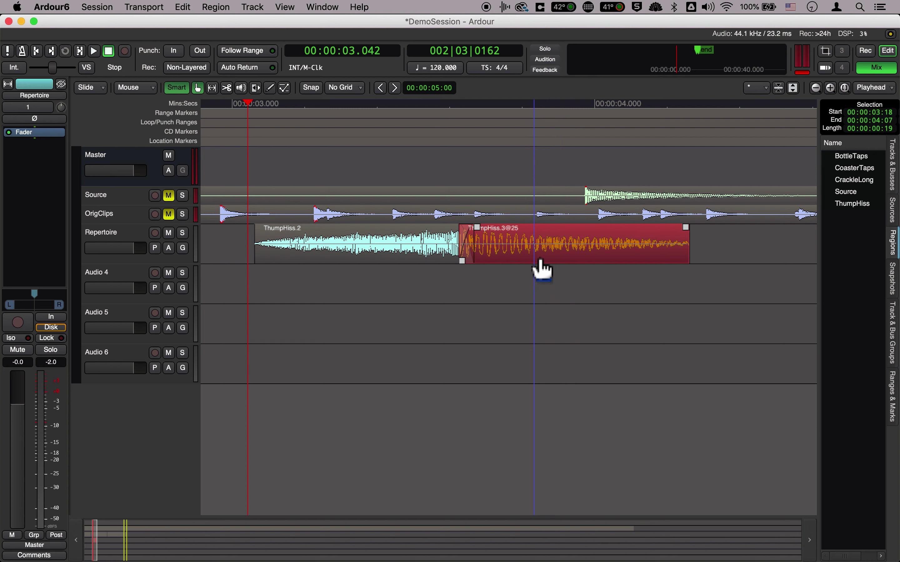
pyautogui.press('space')
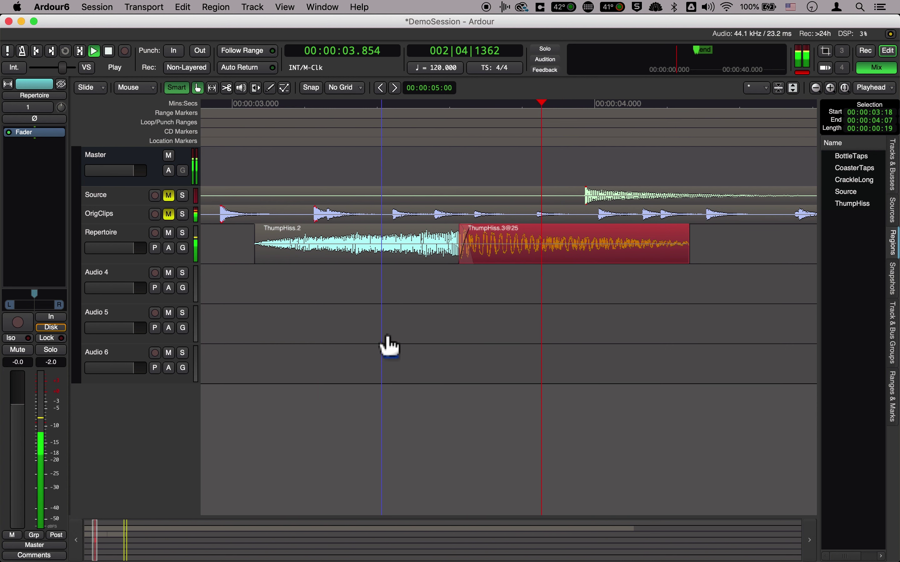
pyautogui.press('space')
# - Nudge the pitch-shifted region slightly later to start at about 00:00:03:19, and play both regions from just before the reversed one
pyautogui.moveTo(526, 260); pyautogui.dragTo(532, 262)
pyautogui.click(245, 107)
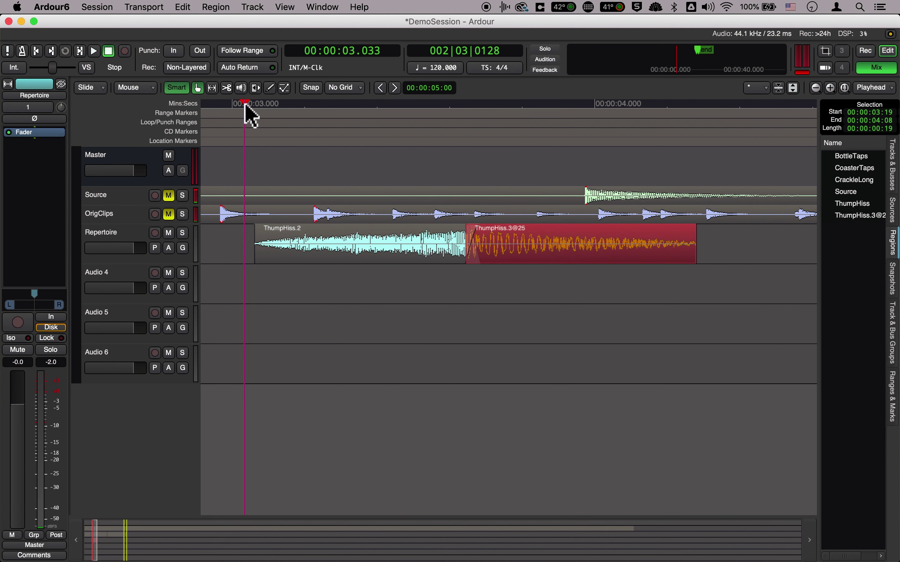
pyautogui.press('space')
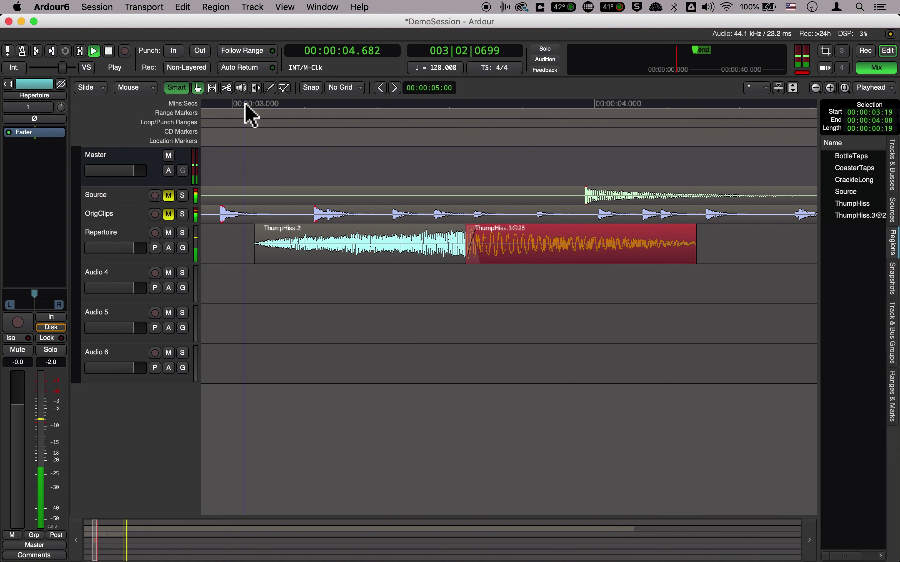
pyautogui.press('space')
# - Pitch shift the reversed ThumpHiss region up two octaves
pyautogui.click(313, 262)
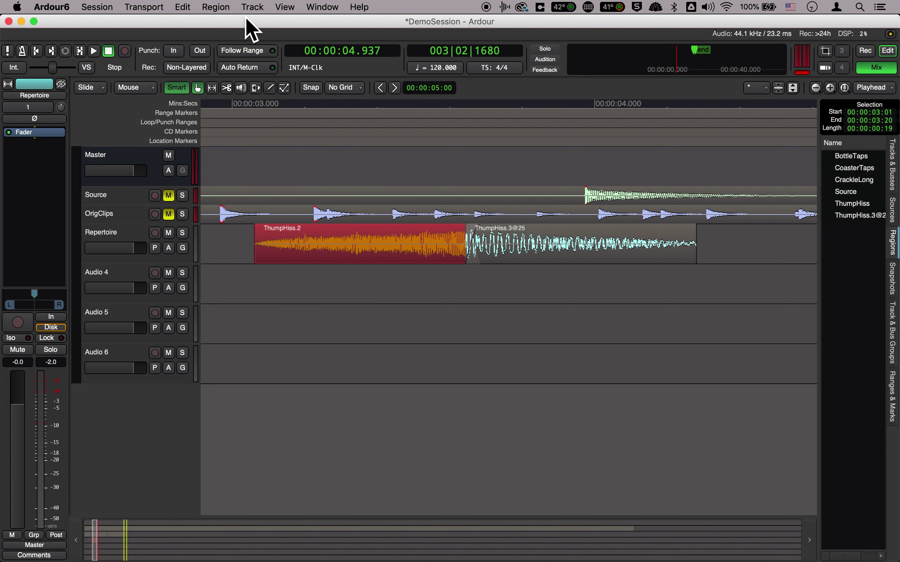
pyautogui.click(216, 6)
pyautogui.moveTo(249, 119)
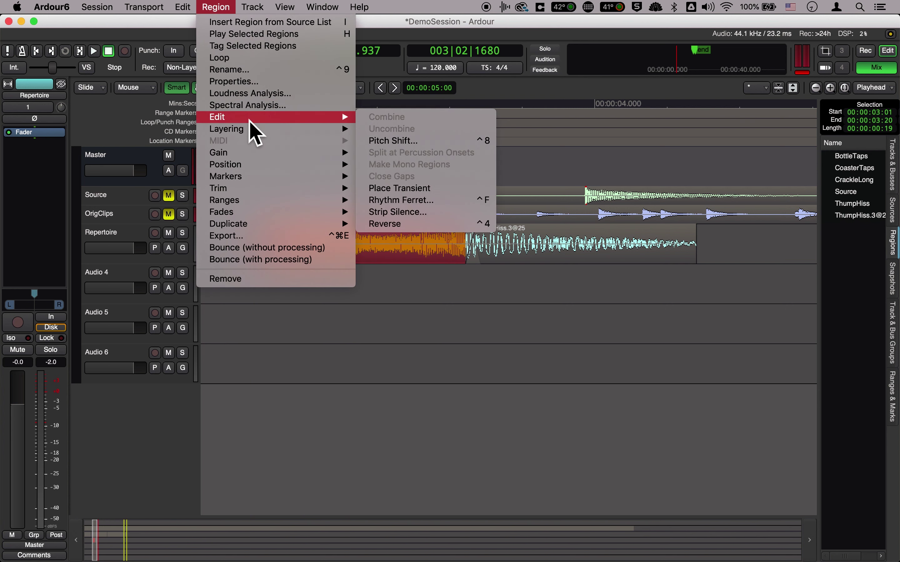
pyautogui.click(458, 143)
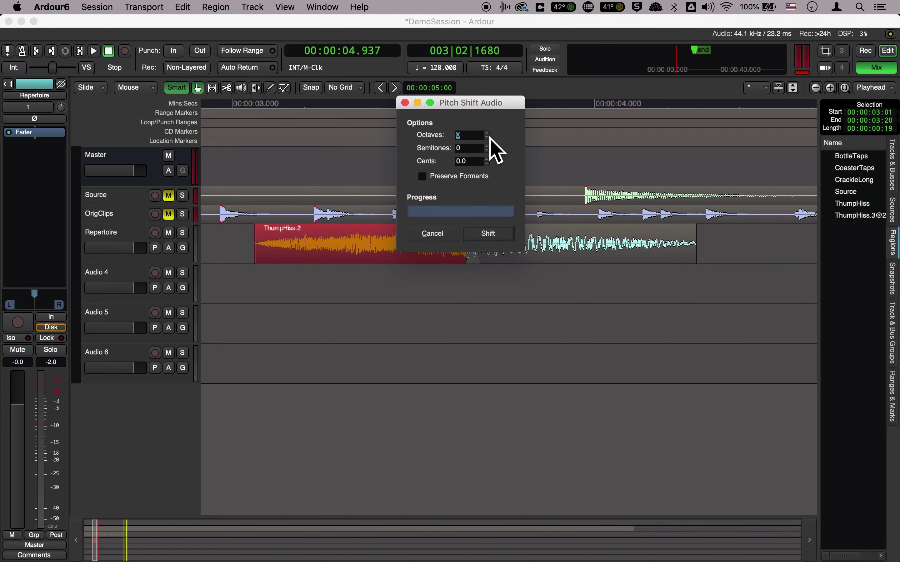
pyautogui.click(490, 234)
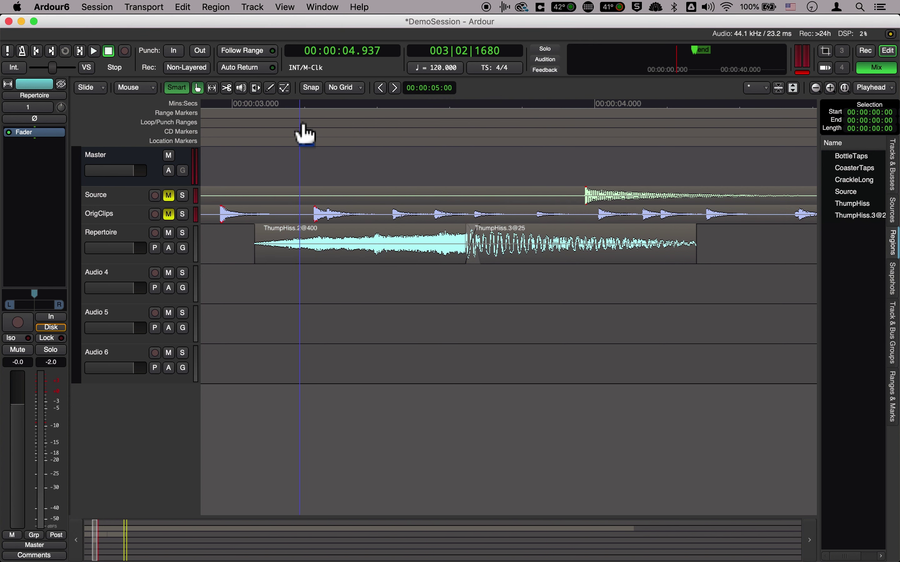
# - Play the two pitch-shifted regions twice from about the 3-second mark, and undo the reversed region's pitch shift
pyautogui.click(238, 103)
pyautogui.press('space')
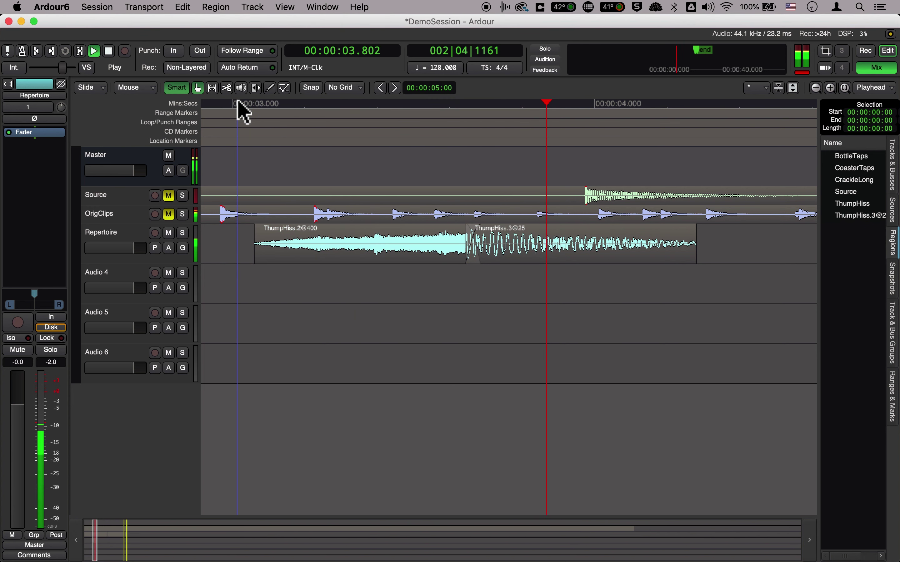
pyautogui.press('space')
pyautogui.click(247, 103)
pyautogui.press('space')
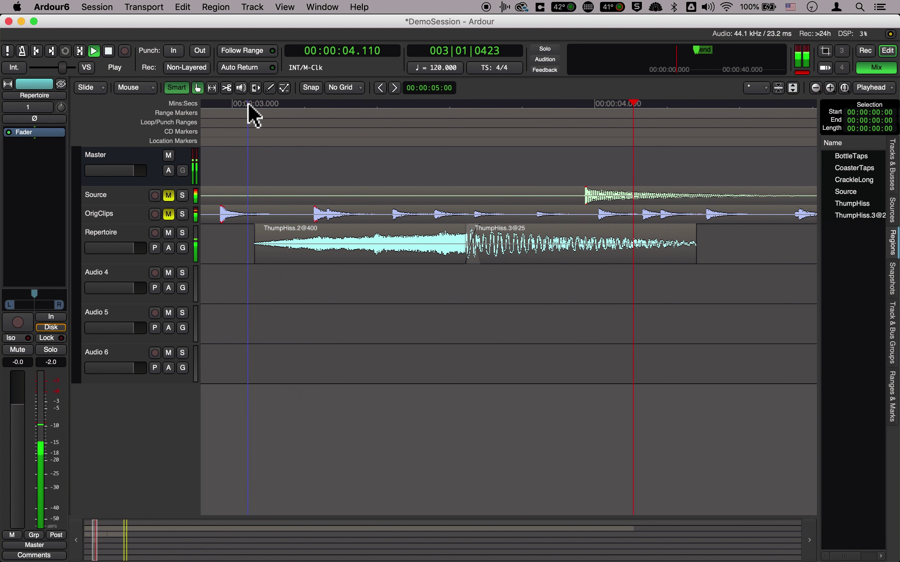
pyautogui.press('space')
pyautogui.press('super+z')
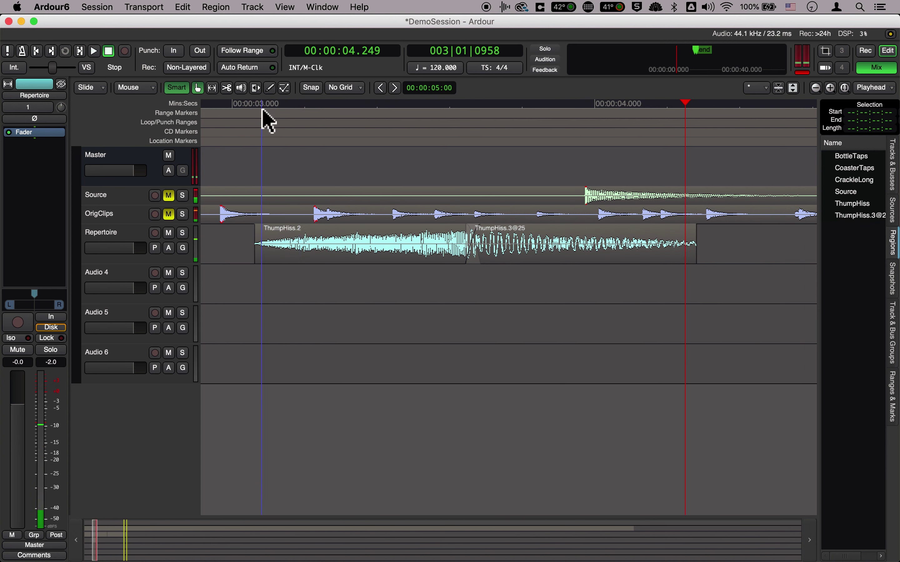
# - Pitch shift the reversed ThumpHiss region down two octaves with Preserve Formants enabled
pyautogui.click(250, 112)
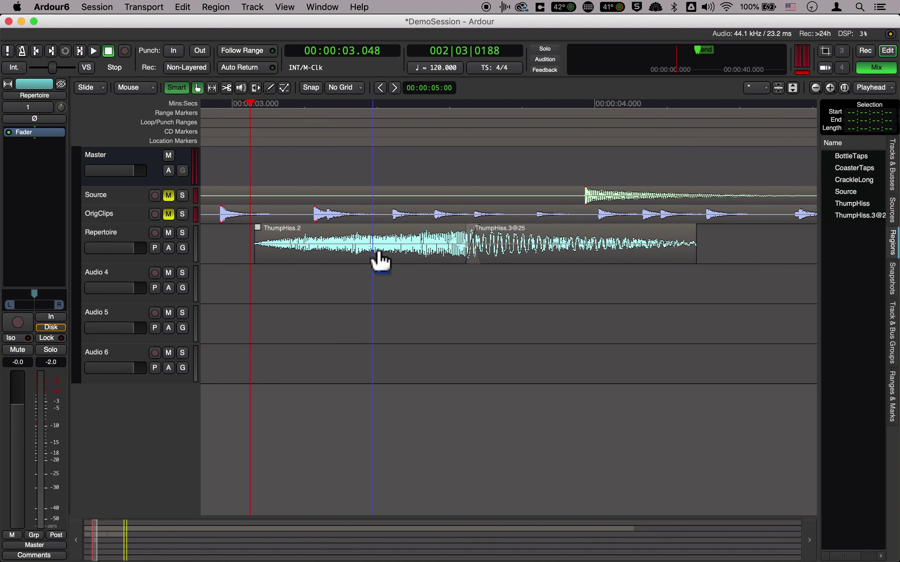
pyautogui.click(228, 7)
pyautogui.moveTo(260, 117)
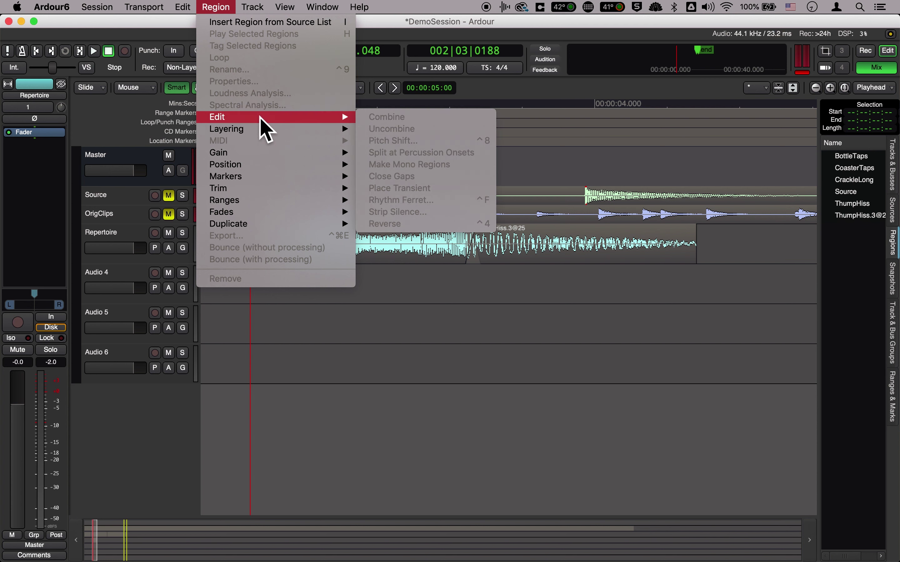
pyautogui.press('Escape')
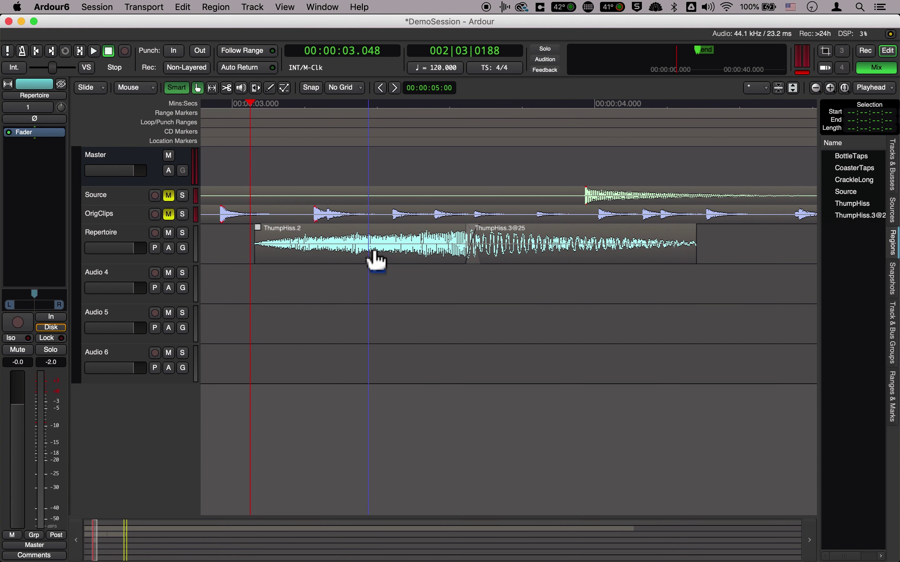
pyautogui.click(376, 261)
pyautogui.click(216, 7)
pyautogui.moveTo(329, 131)
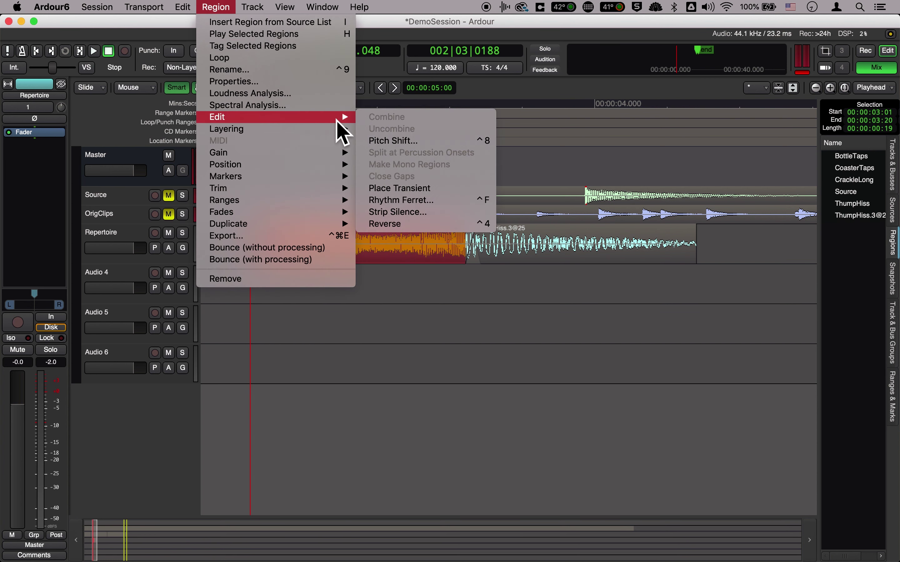
pyautogui.click(386, 141)
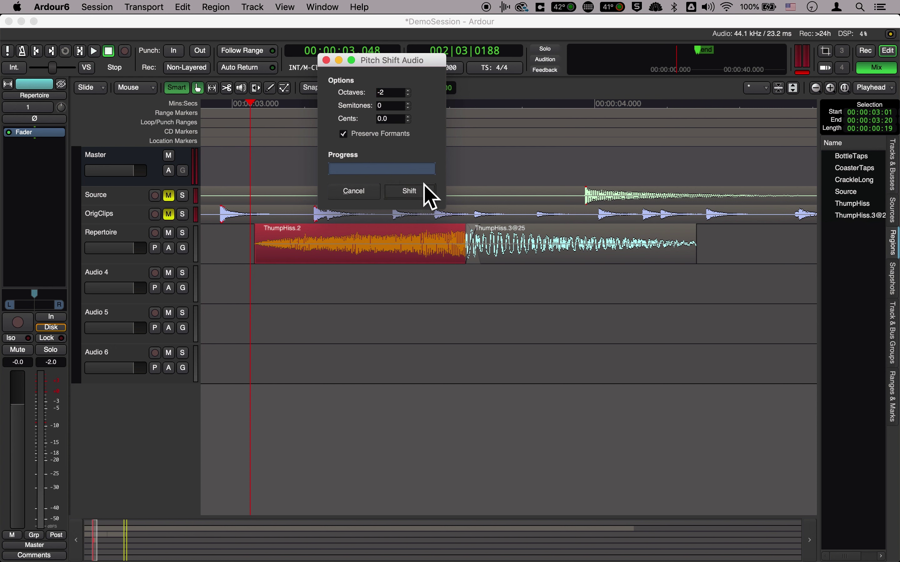
pyautogui.click(410, 191)
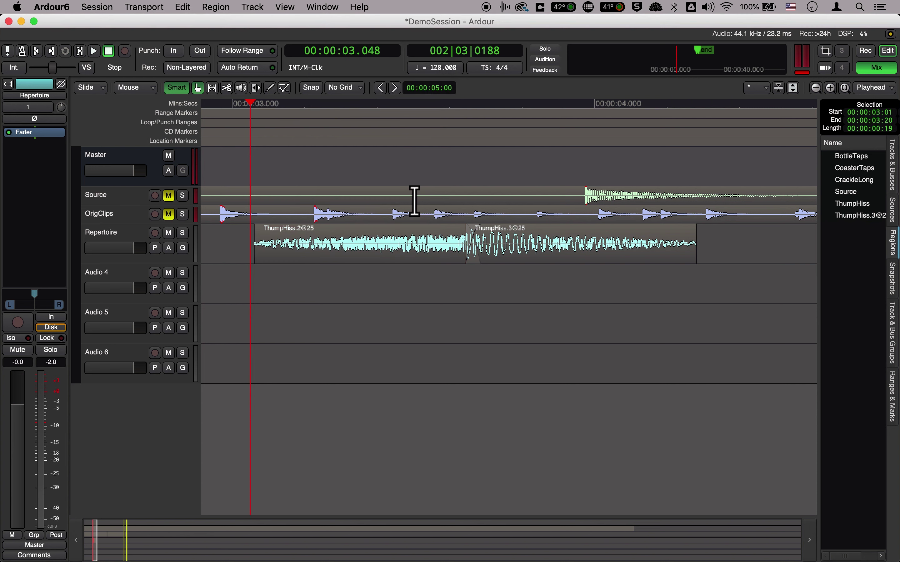
# - Play both regions from just before the reversed one, and undo the reversed region's two-octave downward shift
pyautogui.press('space')
pyautogui.click(249, 104)
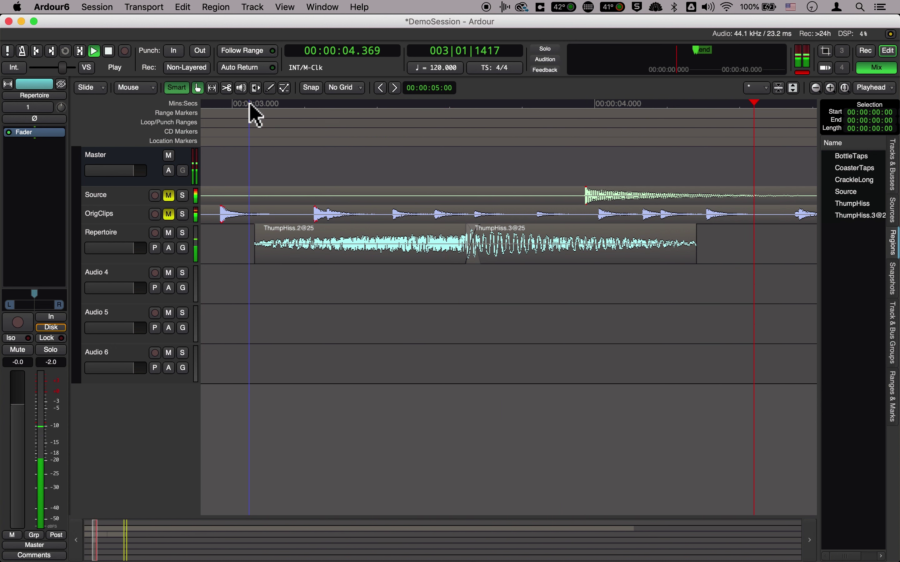
# - Pitch shift the reversed ThumpHiss region up four octaves with Preserve Formants enabled
pyautogui.click(307, 257)
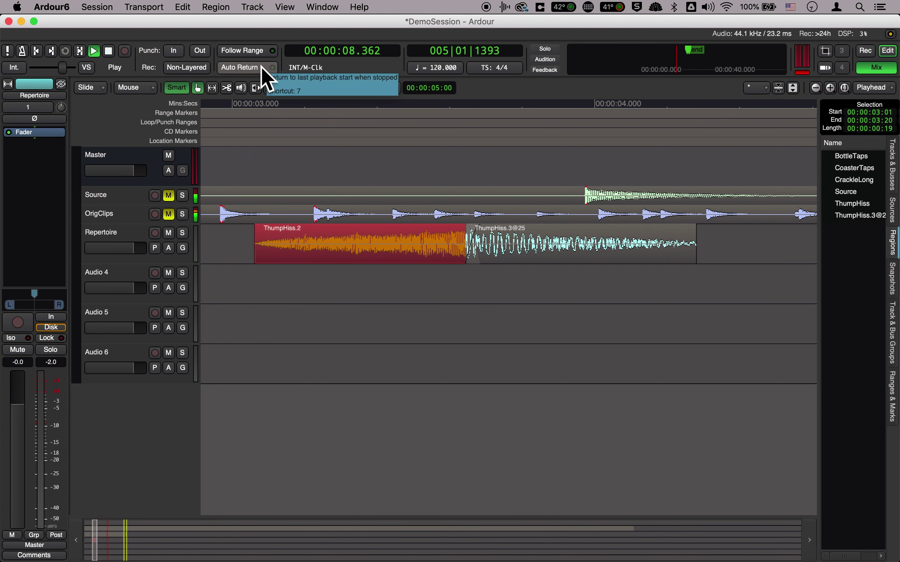
pyautogui.click(223, 6)
pyautogui.moveTo(255, 117)
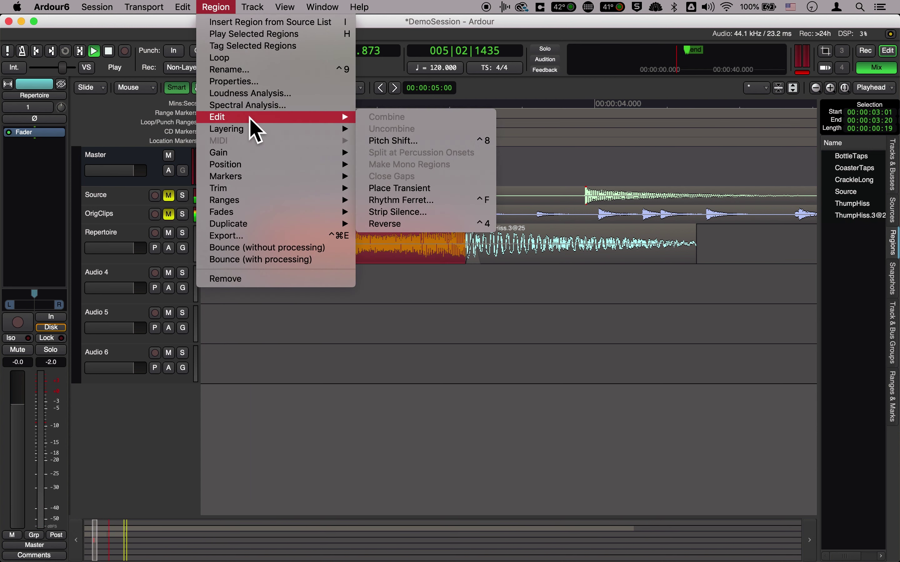
pyautogui.click(393, 145)
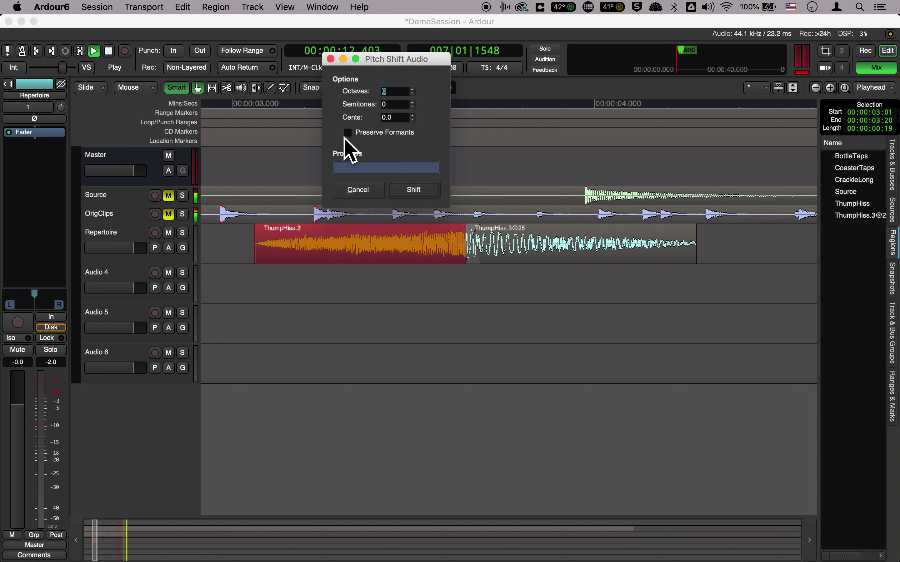
pyautogui.scroll(4, 416, 92)
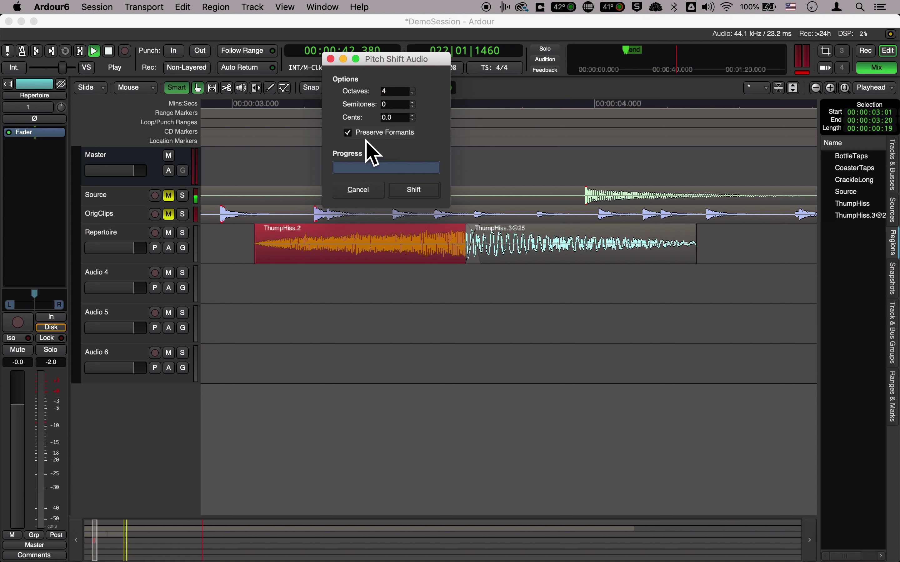
pyautogui.click(412, 196)
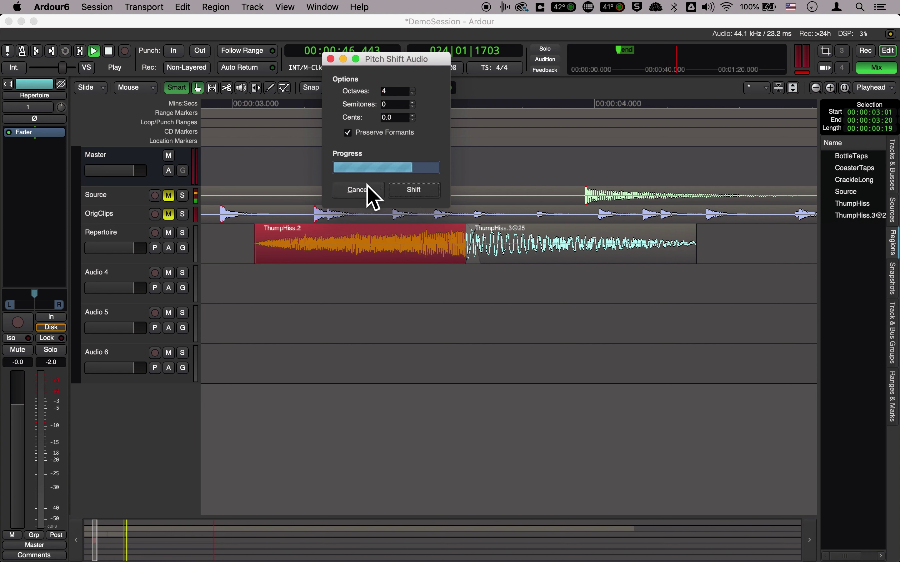
# - Play the two Repertoire regions several times from about the 3-second mark, and stop playback
pyautogui.click(256, 112)
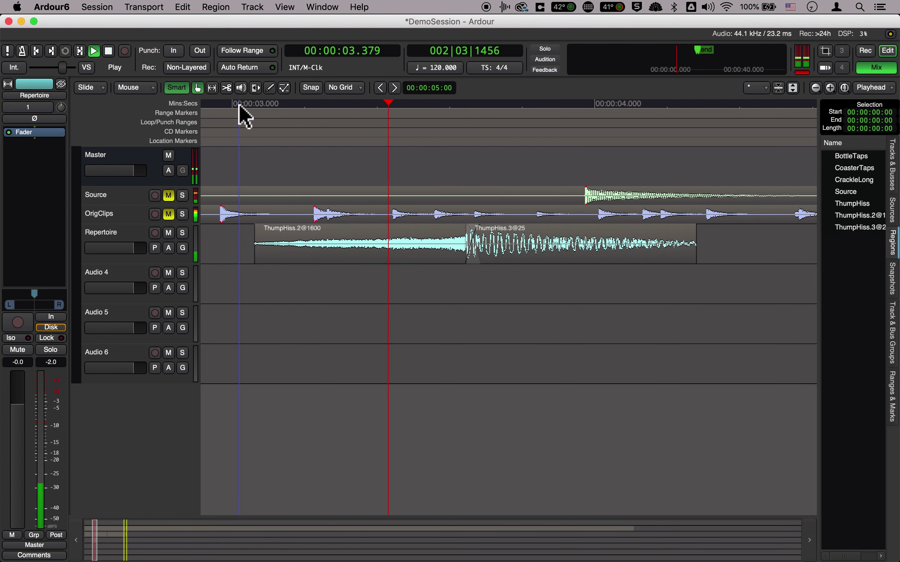
pyautogui.click(239, 105)
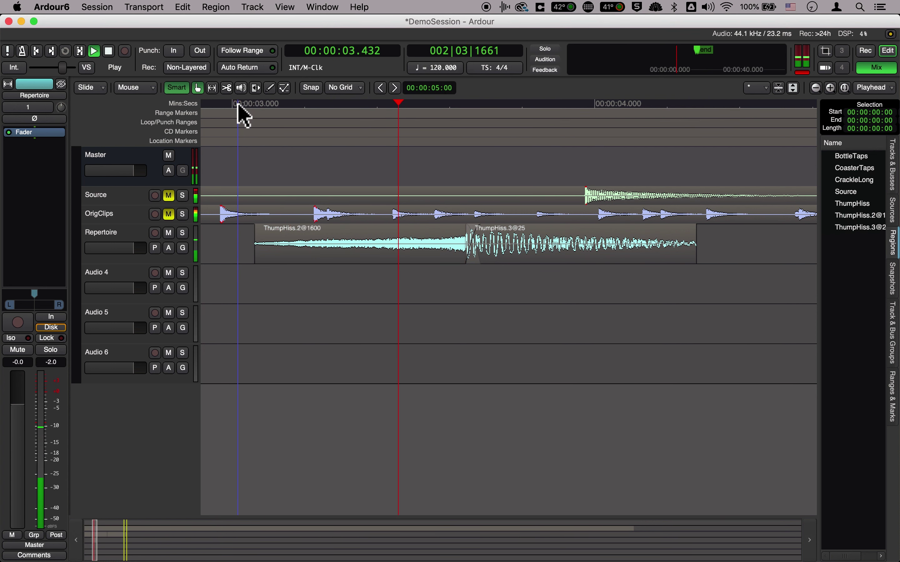
pyautogui.click(238, 105)
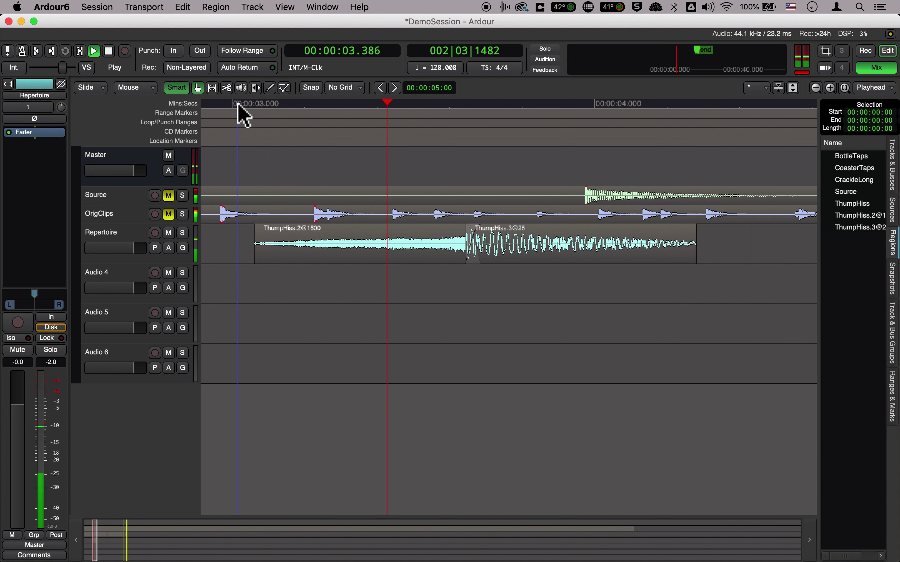
pyautogui.press('space')
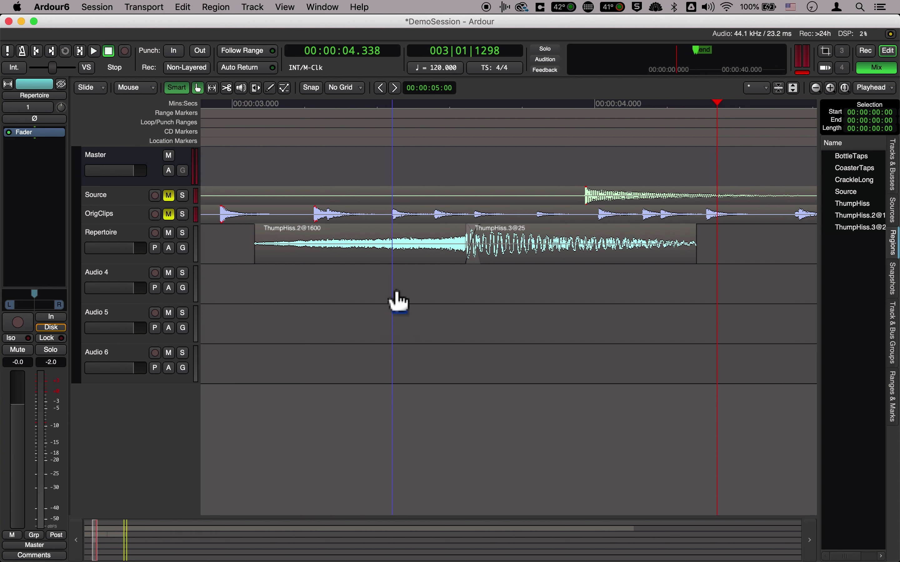
# - Select the second Repertoire region, ThumpHiss.3@25, and activate Stretch Mode
pyautogui.click(368, 258)
pyautogui.hscroll(-2, 363, 258)
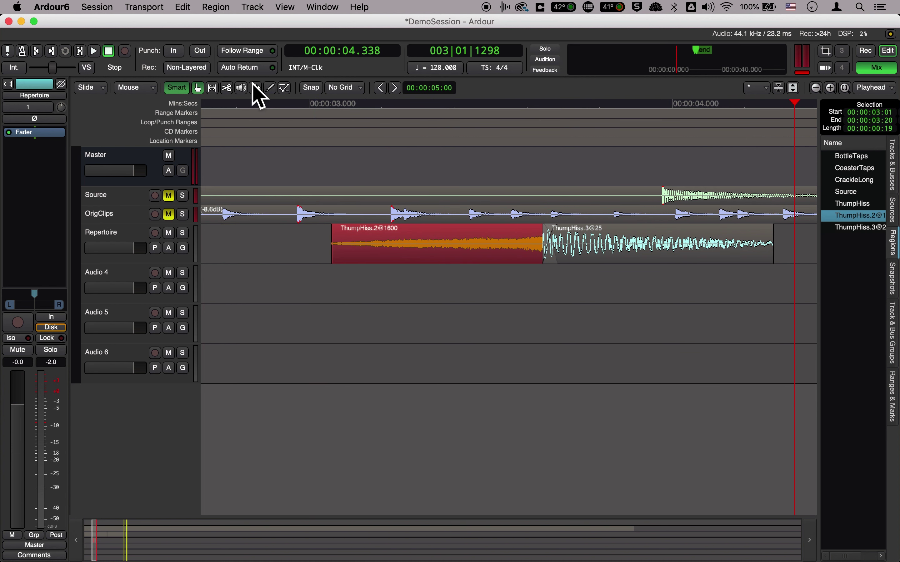
pyautogui.press('-')
pyautogui.hscroll(-3, 450, 174)
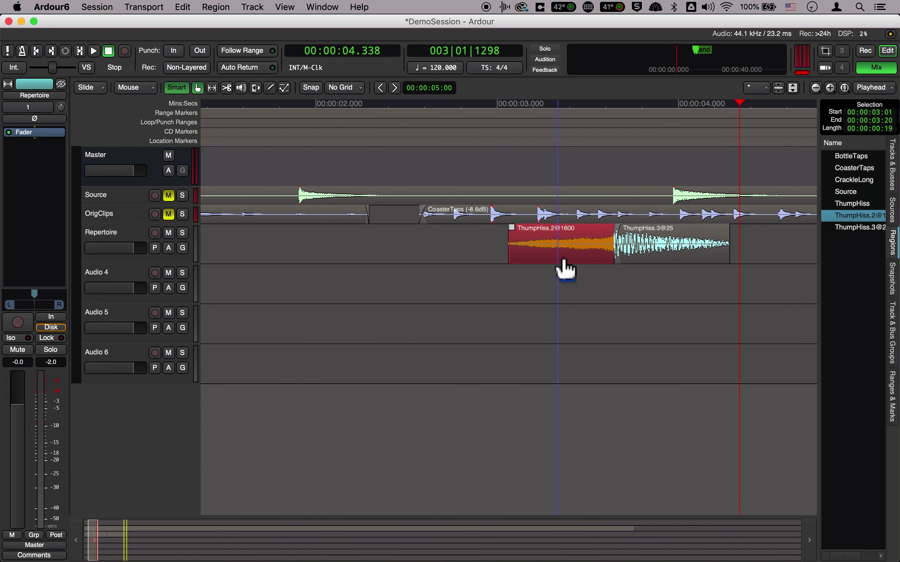
pyautogui.click(661, 259)
pyautogui.hscroll(5, 664, 269)
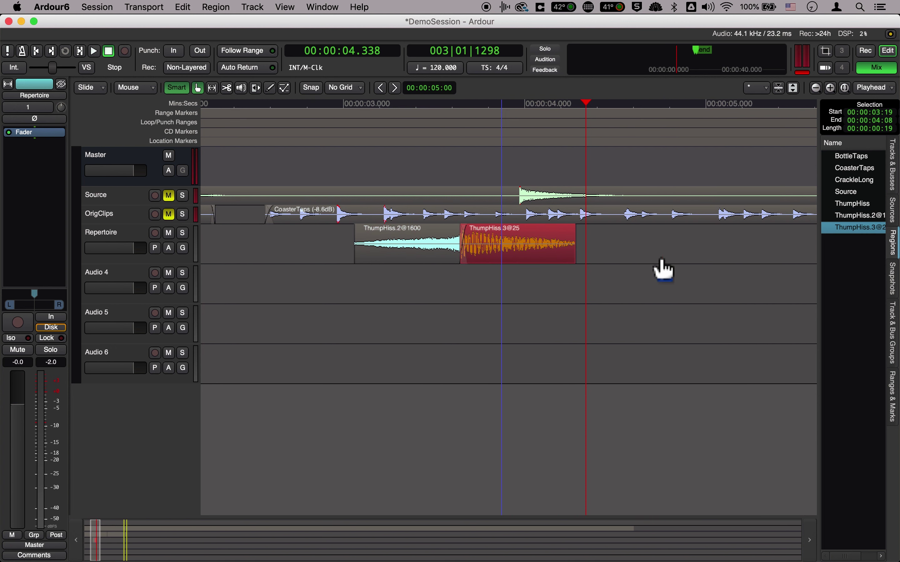
pyautogui.hscroll(-3, 664, 268)
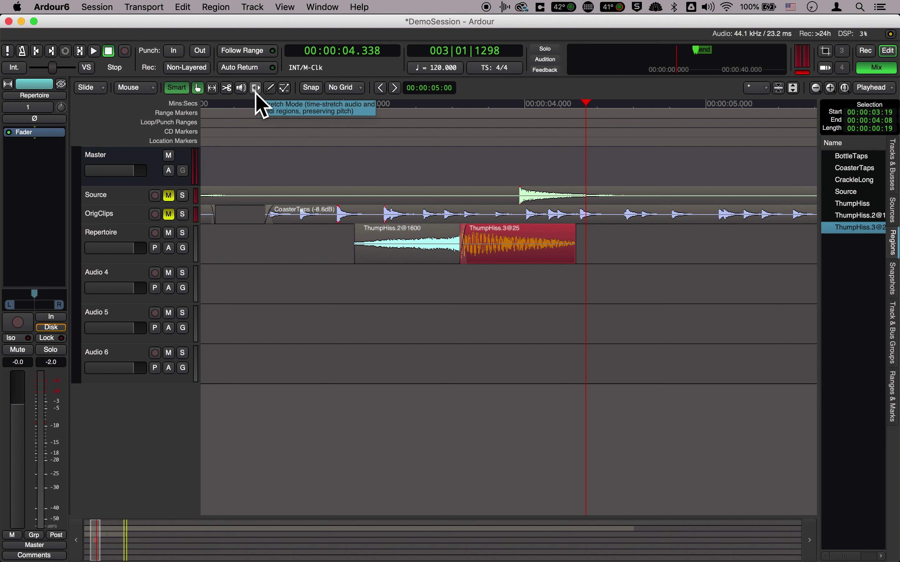
pyautogui.click(256, 88)
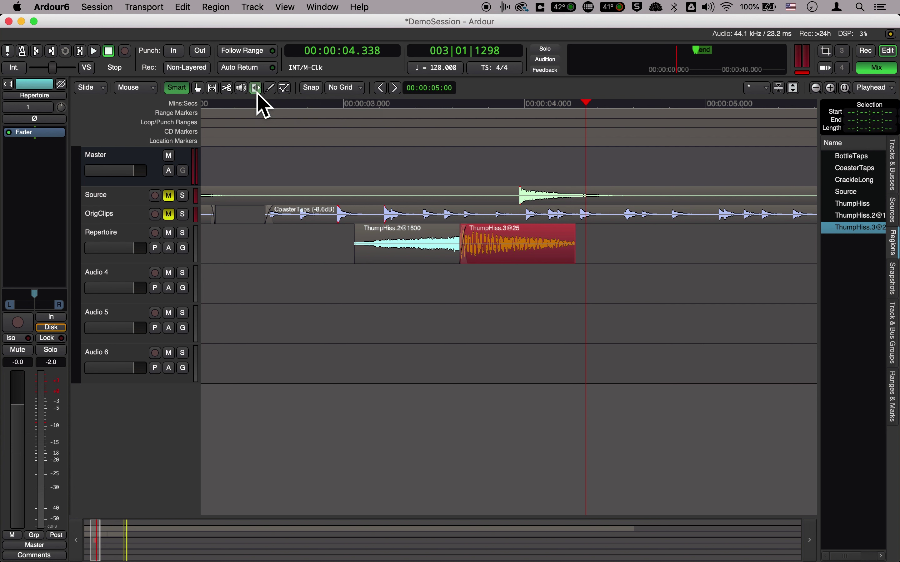
# - Open the time stretch options for the ThumpHiss.3@25 region at 100 percent and show its duration as Minutes:Seconds
pyautogui.moveTo(527, 260); pyautogui.dragTo(651, 261)
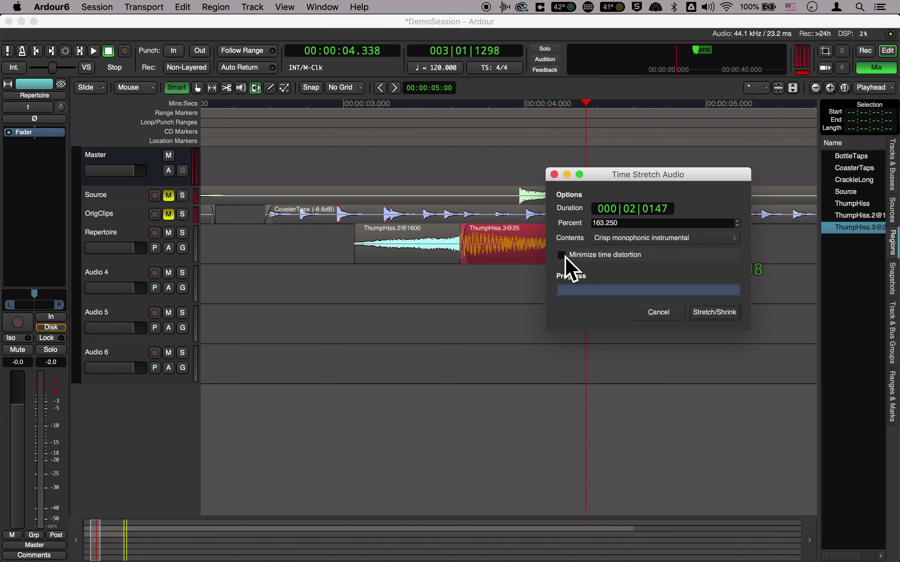
pyautogui.press('Escape')
pyautogui.click(532, 261)
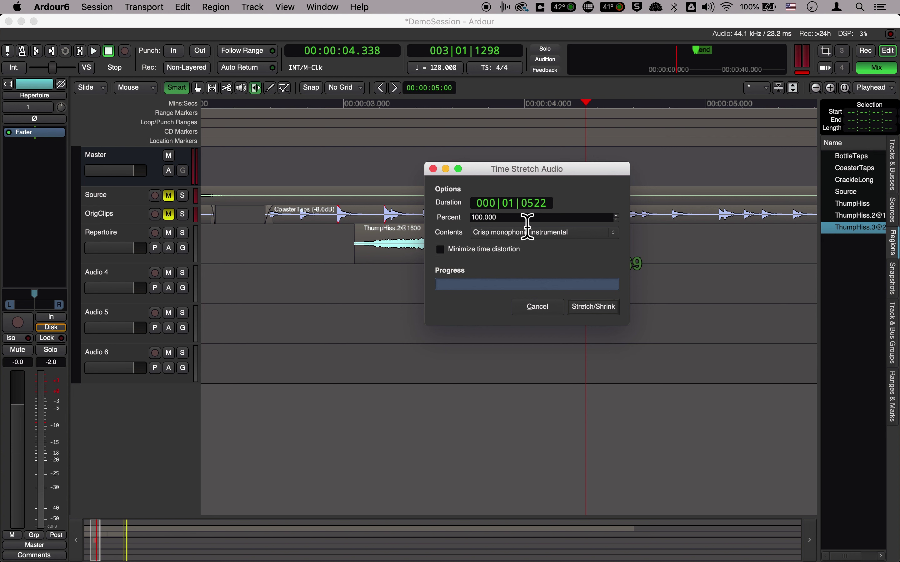
pyautogui.rightClick(542, 207)
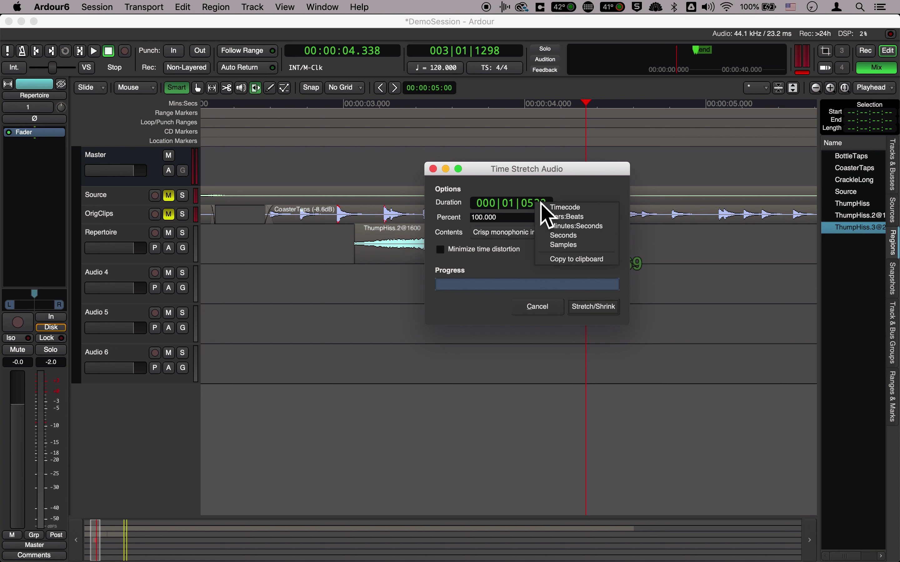
pyautogui.click(582, 217)
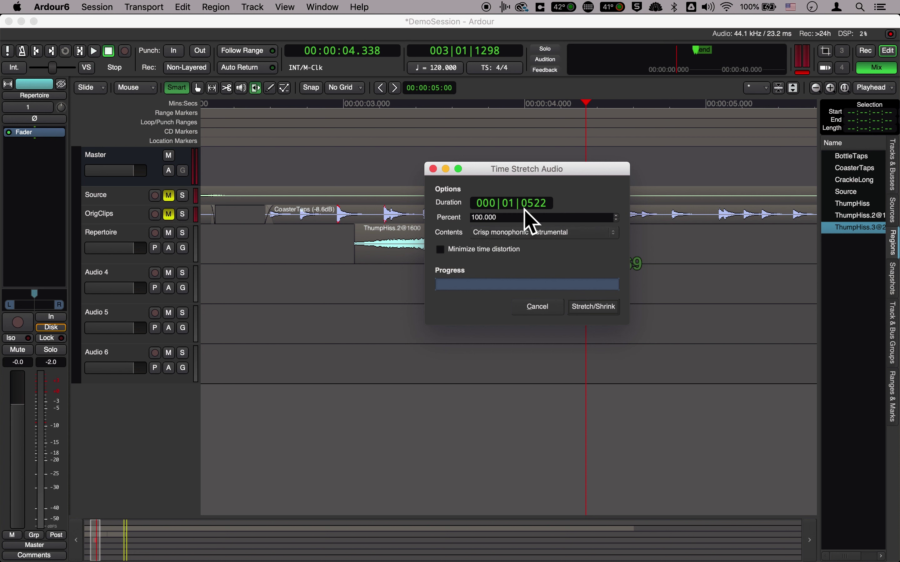
pyautogui.rightClick(540, 207)
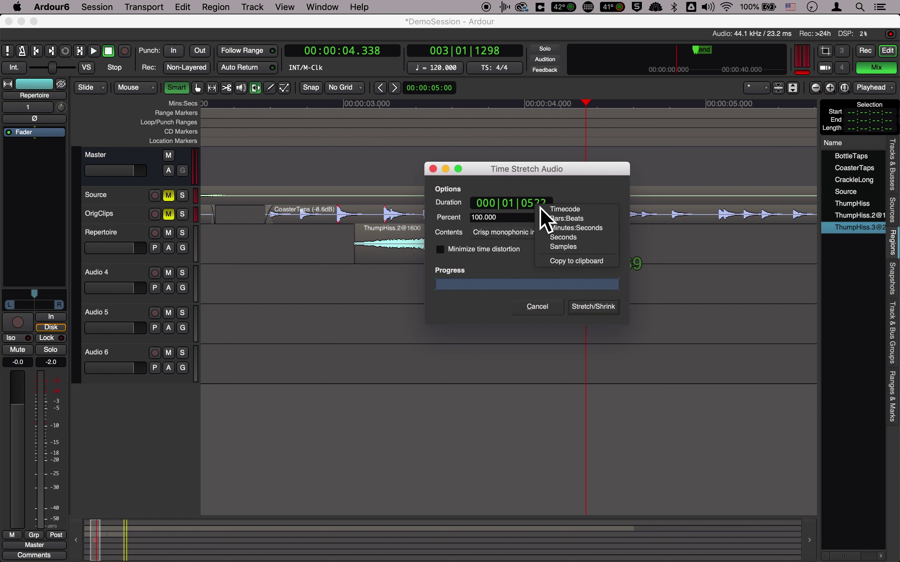
pyautogui.click(595, 229)
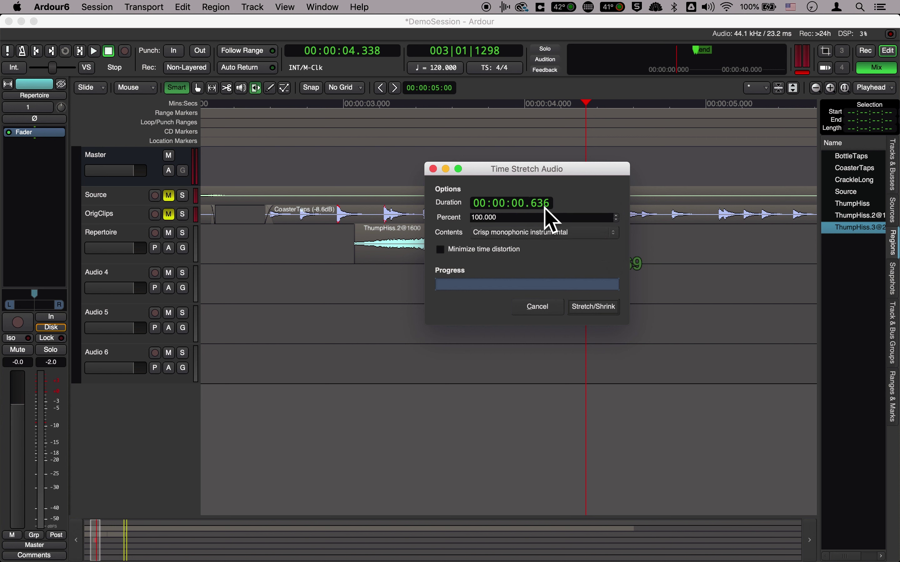
# - Set the time stretch duration to 00:00:06.045
pyautogui.scroll(-2, 544, 207)
pyautogui.moveTo(546, 211); pyautogui.dragTo(539, 171)
pyautogui.moveTo(525, 209); pyautogui.dragTo(534, 193)
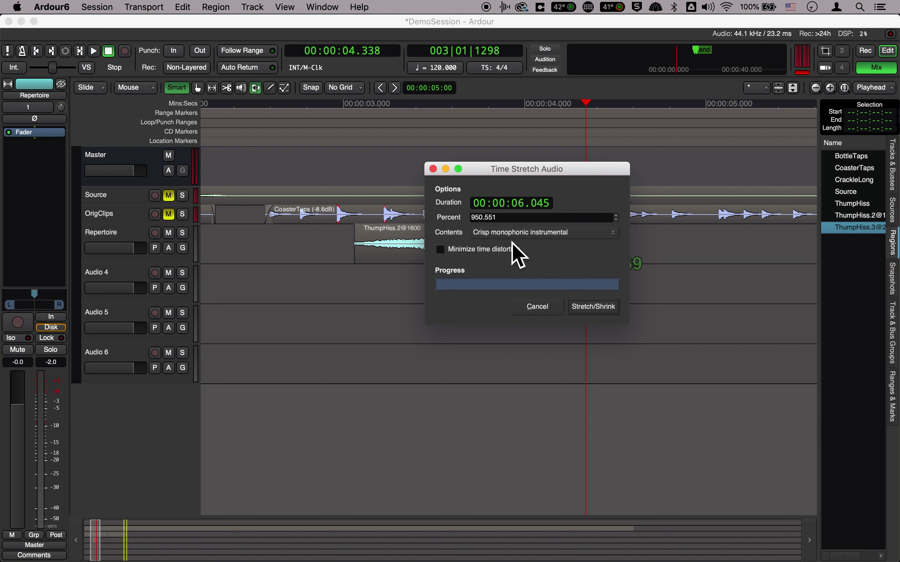
# - Set the stretch contents to Crisp monophonic instrumental and apply the time stretch to the region
pyautogui.click(528, 238)
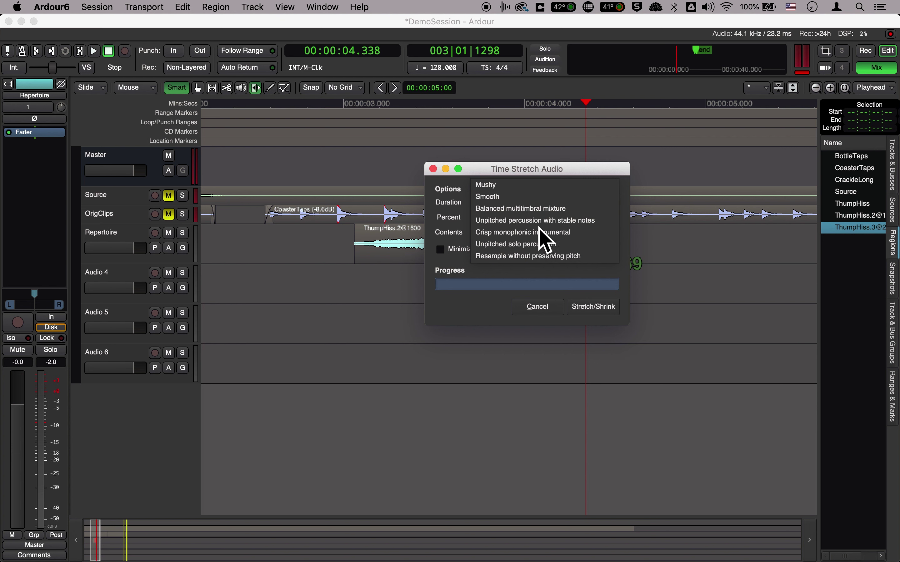
pyautogui.click(536, 256)
pyautogui.click(540, 238)
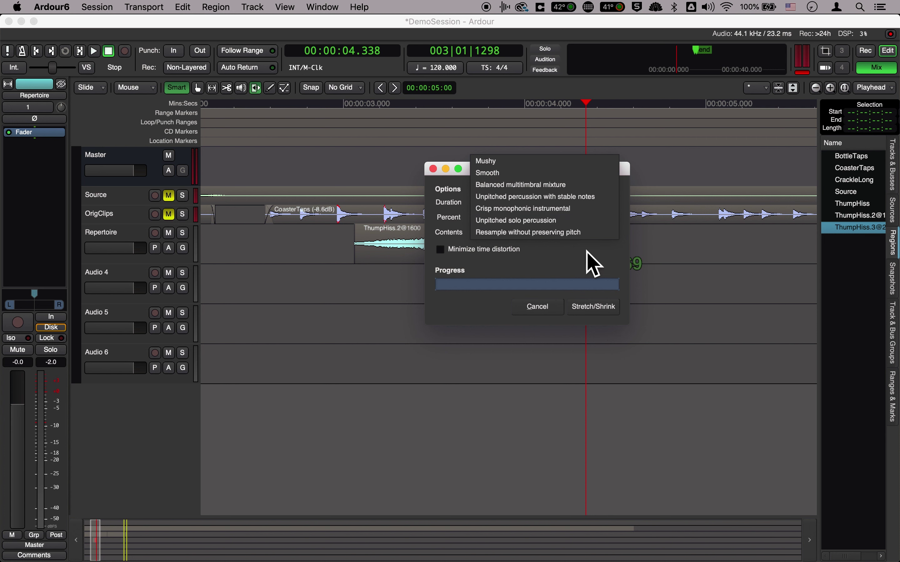
pyautogui.click(575, 208)
pyautogui.click(577, 233)
pyautogui.click(577, 235)
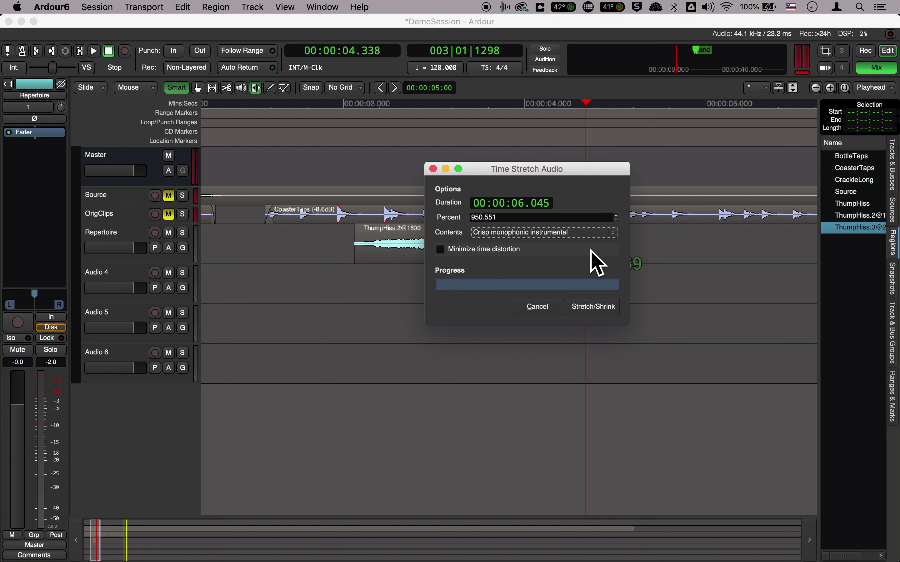
pyautogui.click(598, 311)
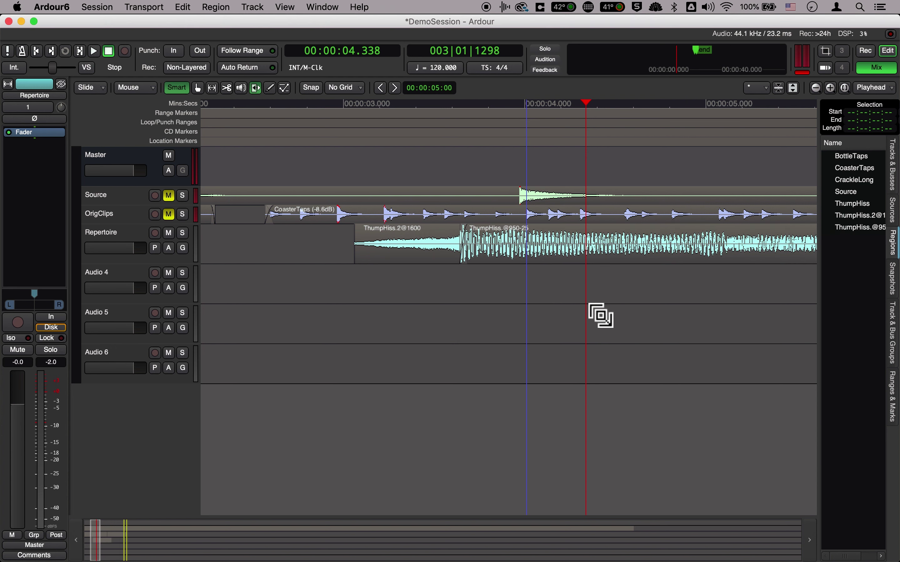
# - Play the Repertoire track from just before the reversed region through the end of the stretched one, and stop playback
pyautogui.press('-')
pyautogui.press('-')
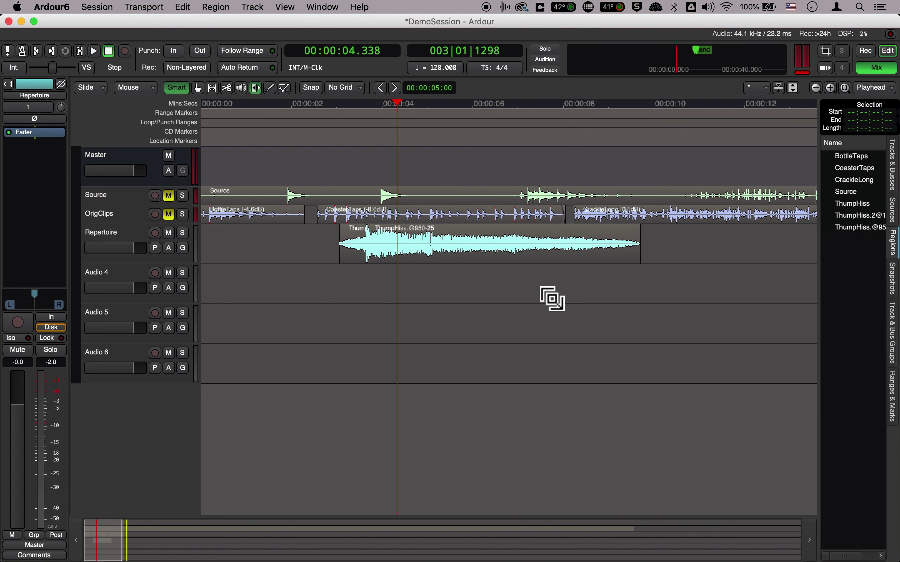
pyautogui.click(331, 108)
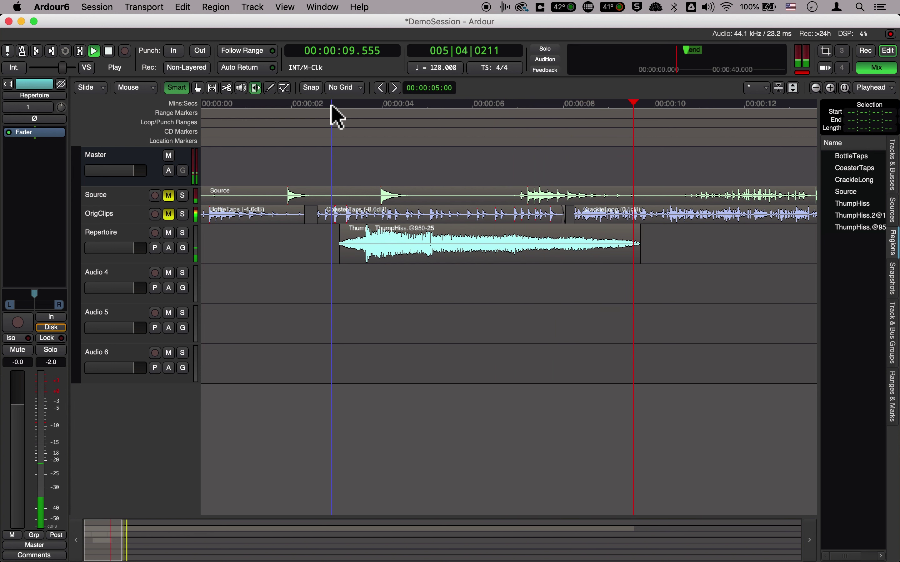
pyautogui.press('space')
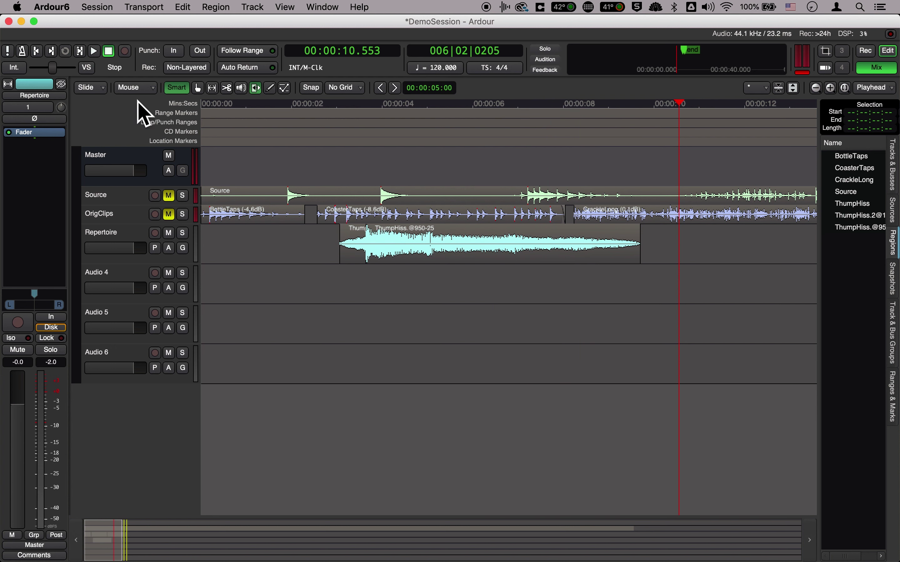
# - Add a fade-out over more than the last half of the stretched ThumpHiss region and play it from about 00:00:05.652
pyautogui.click(198, 87)
pyautogui.click(506, 260)
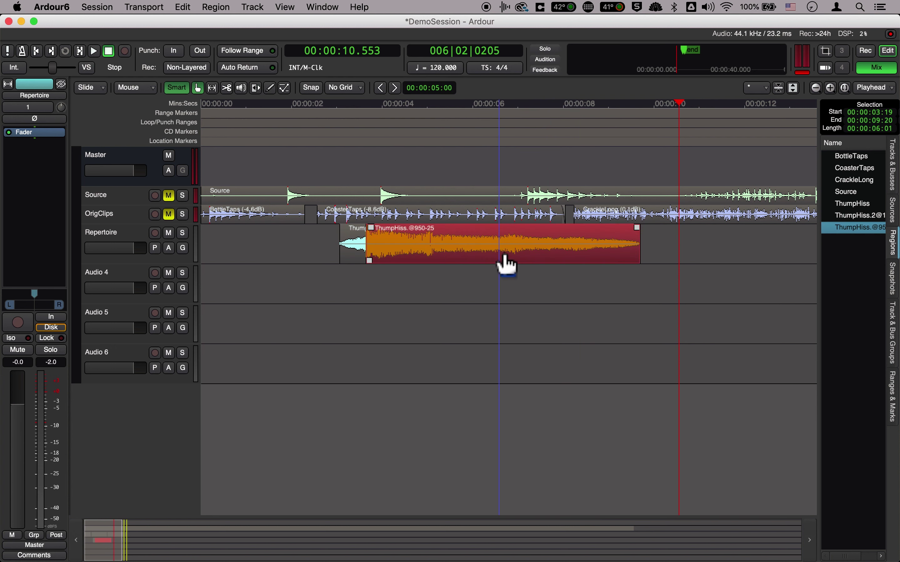
pyautogui.moveTo(639, 272); pyautogui.dragTo(468, 271)
pyautogui.click(458, 107)
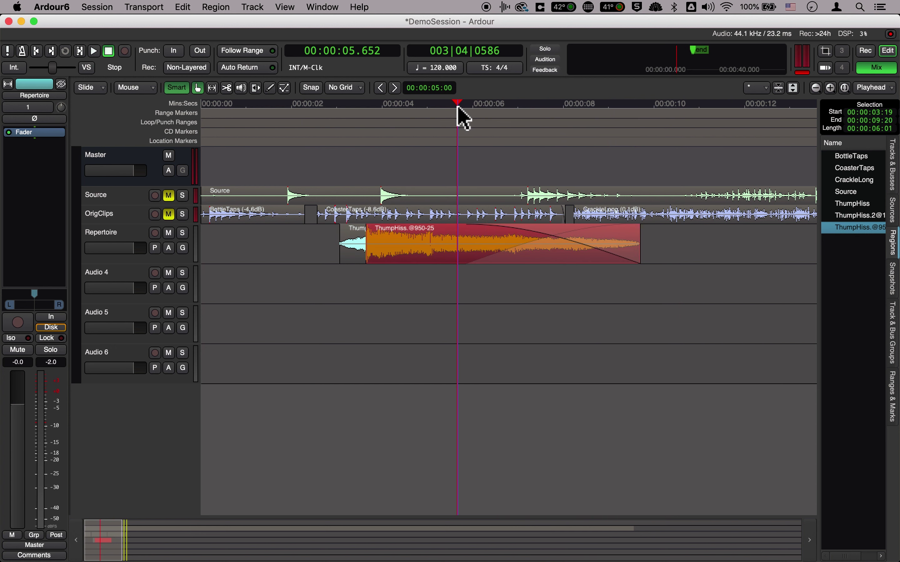
pyautogui.press('space')
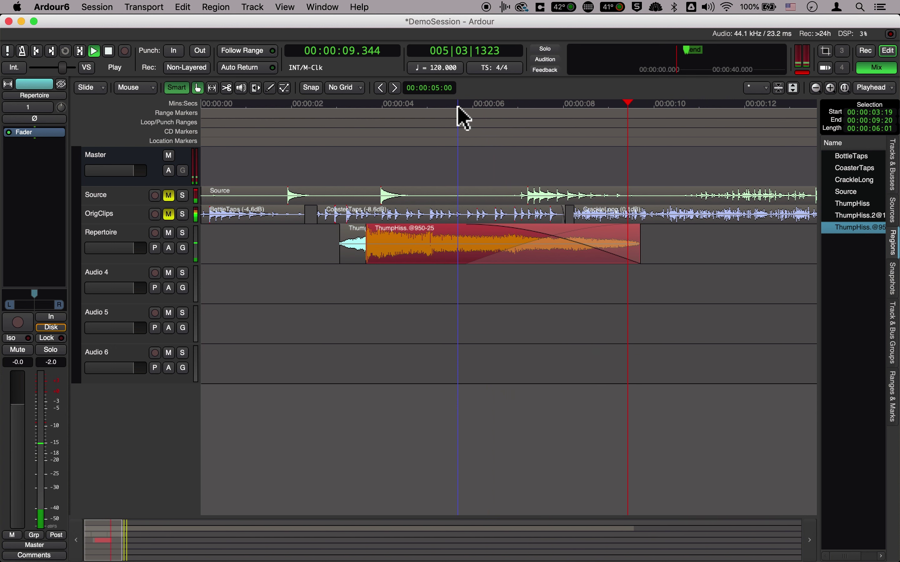
pyautogui.press('space')
# - Undo the long fade-out on the stretched ThumpHiss region
pyautogui.click(355, 254)
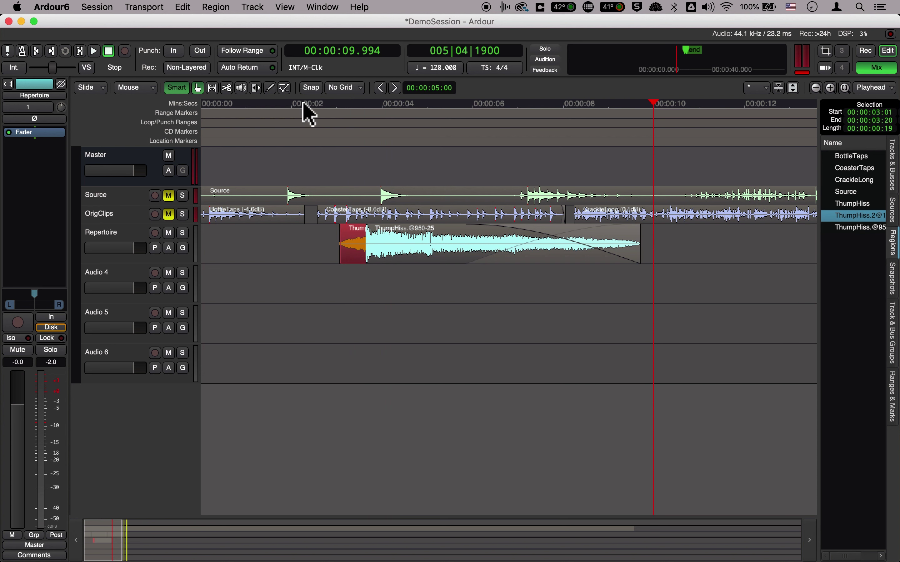
pyautogui.moveTo(327, 246); pyautogui.dragTo(344, 260)
pyautogui.click(438, 239)
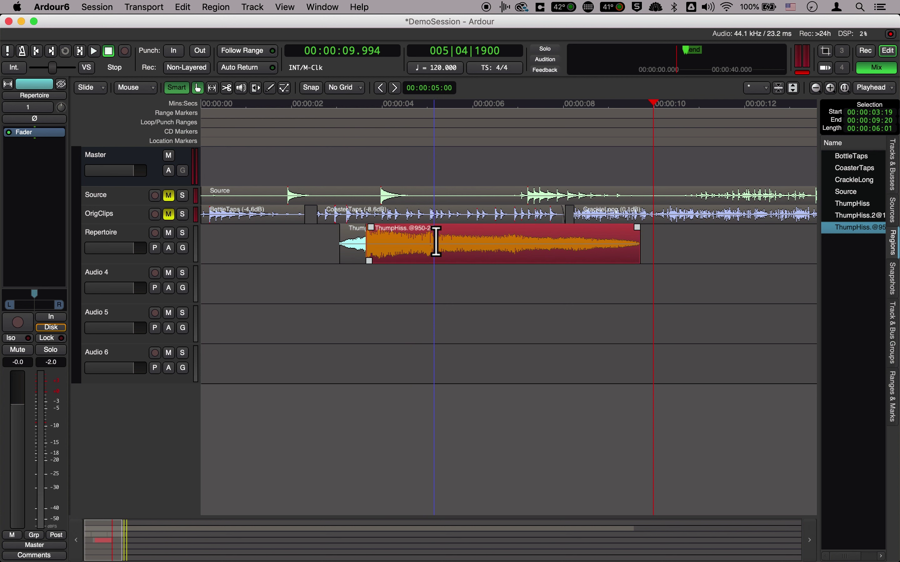
pyautogui.click(321, 252)
# - Play the Repertoire track from 00:00:02.798, before the reversed region, into the stretched region and stop playback
pyautogui.click(327, 105)
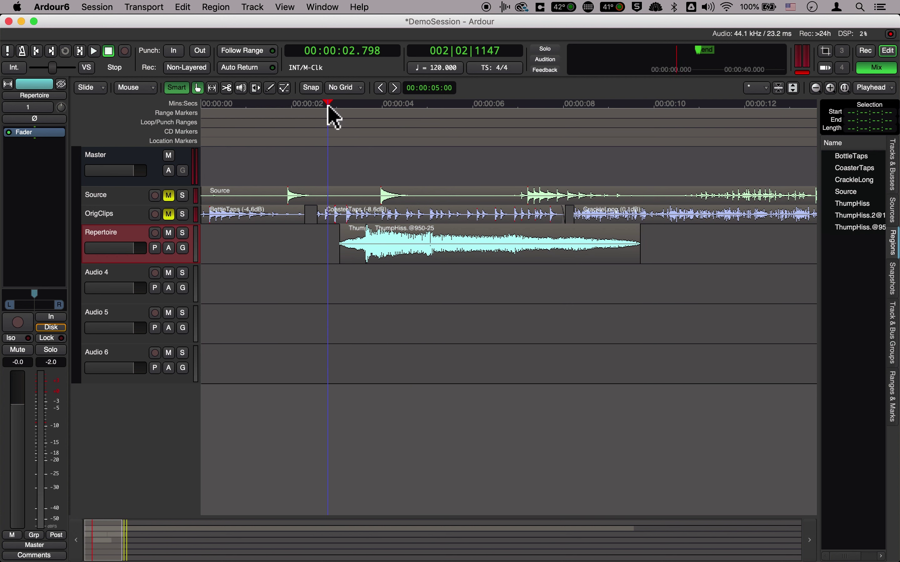
pyautogui.press('space')
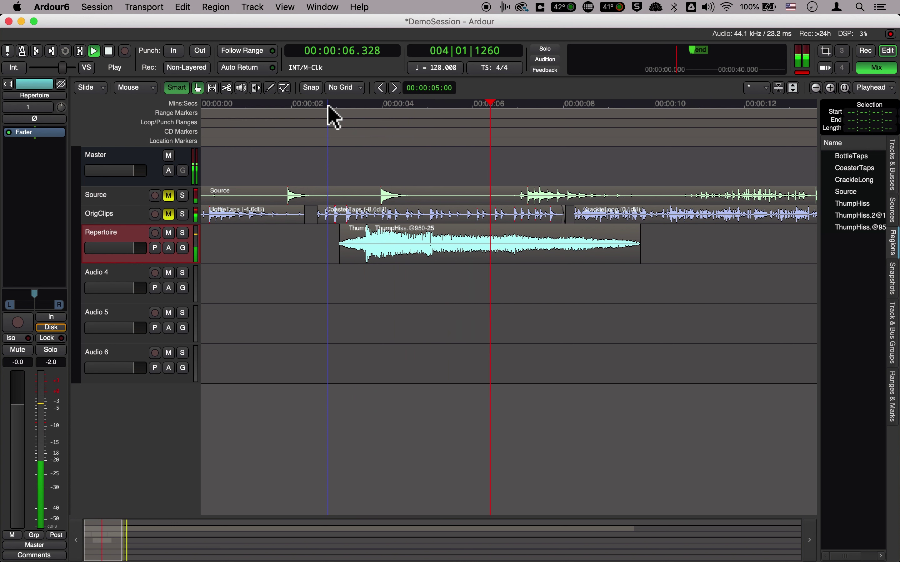
pyautogui.press('space')
# - Play only the short reversed region on the Repertoire track
pyautogui.click(356, 266)
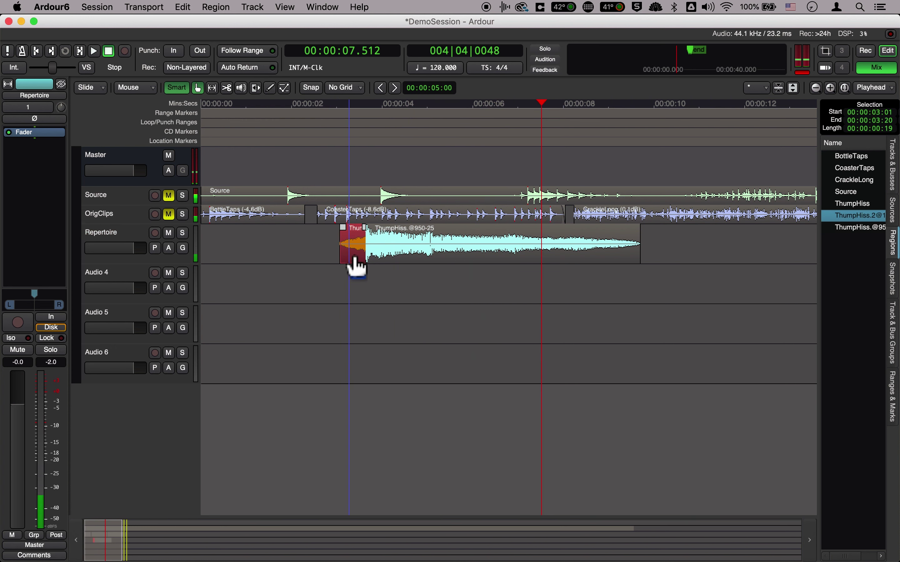
pyautogui.click(215, 8)
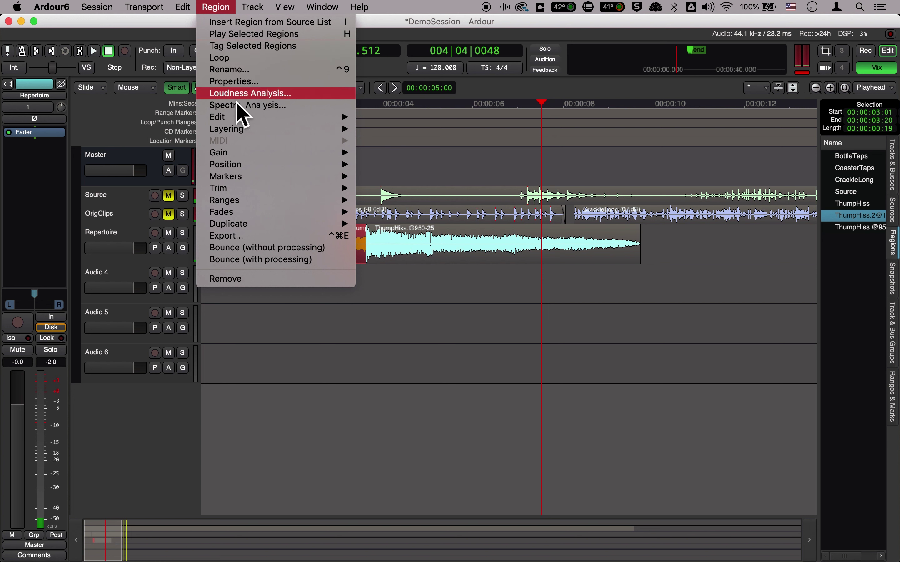
pyautogui.click(246, 34)
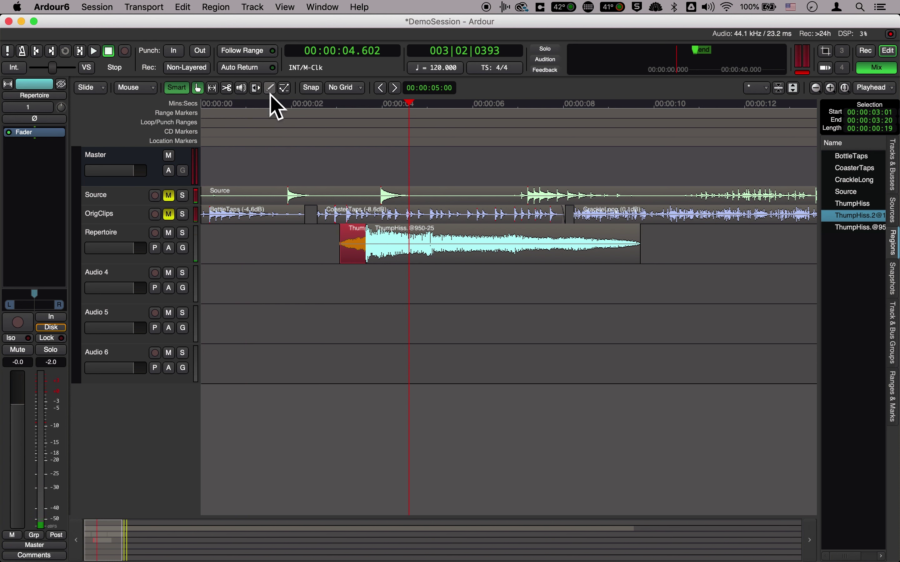
# - Time stretch the short reversed region to 50 percent, with its duration shown as Minutes:Seconds
pyautogui.click(260, 90)
pyautogui.moveTo(352, 242); pyautogui.dragTo(368, 266)
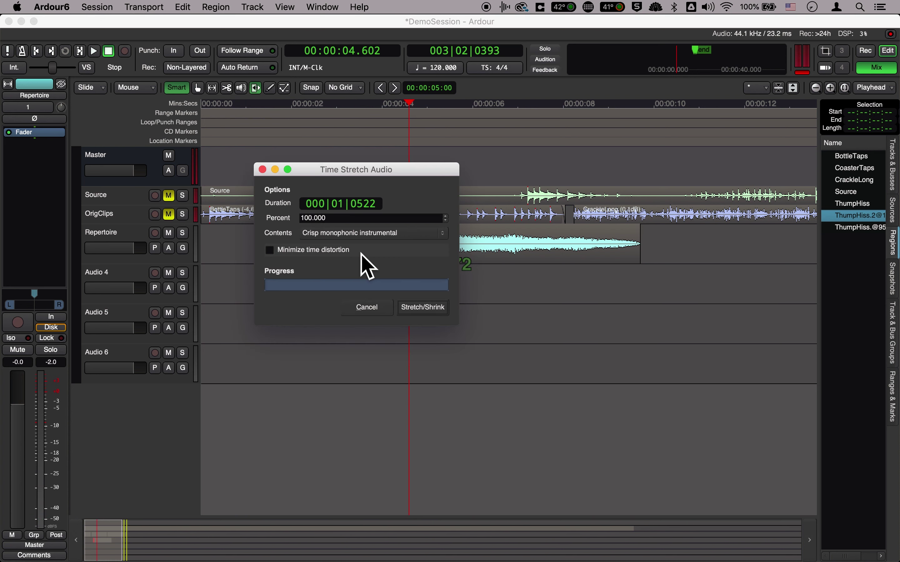
pyautogui.rightClick(359, 205)
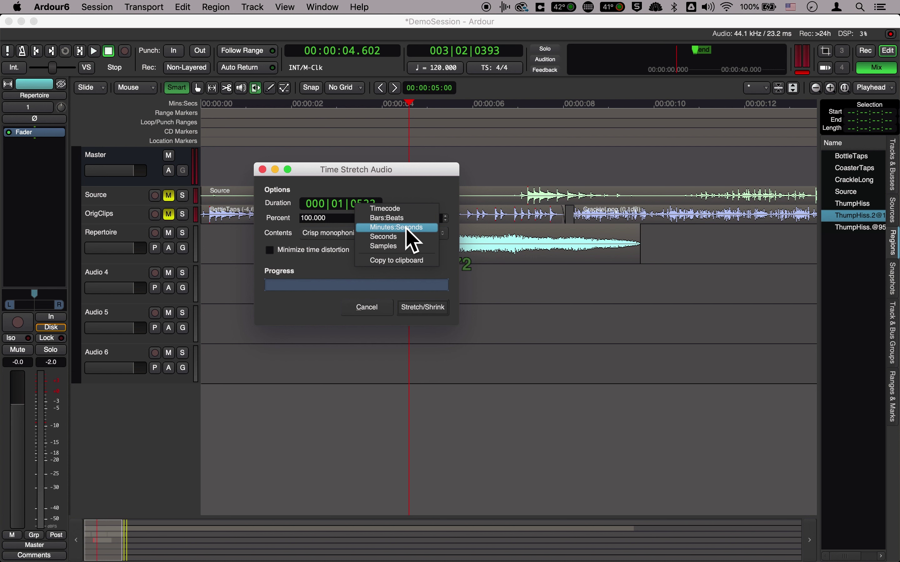
pyautogui.click(396, 227)
pyautogui.moveTo(323, 235); pyautogui.dragTo(296, 223)
pyautogui.write('50')
pyautogui.click(406, 310)
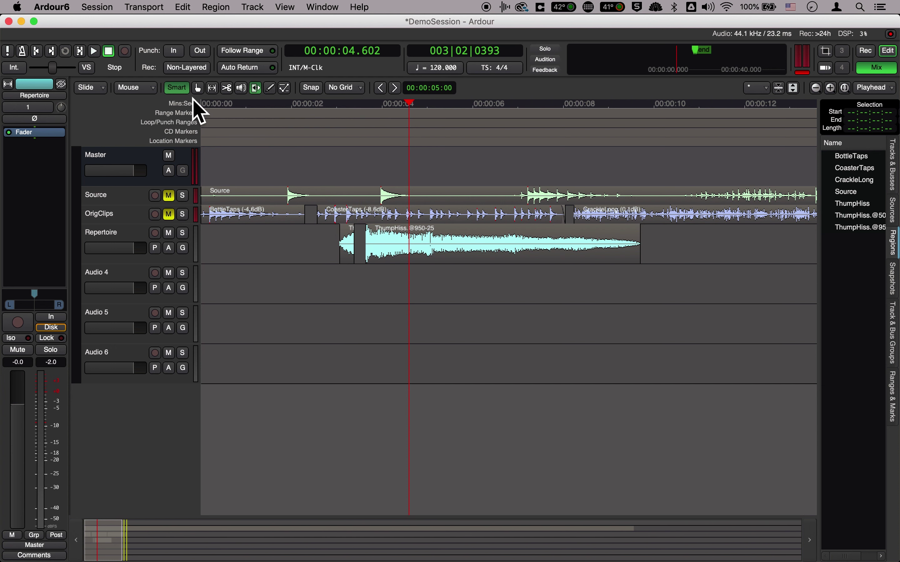
# - Align the end of the shortened reversed region with the start of the long stretched region, and shorten the long region's fade-in
pyautogui.click(198, 88)
pyautogui.moveTo(353, 265); pyautogui.dragTo(366, 268)
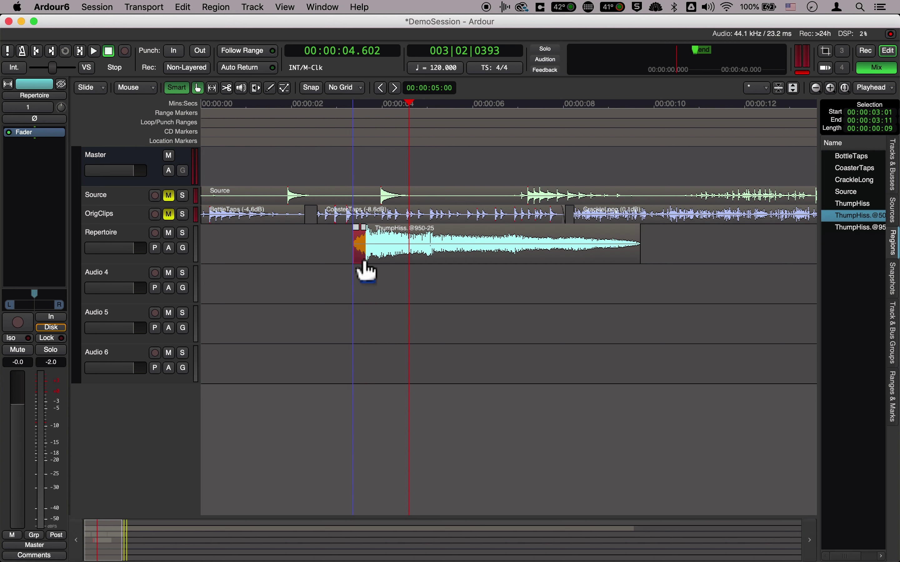
pyautogui.click(367, 114)
pyautogui.press('=')
pyautogui.press('=')
pyautogui.press('=')
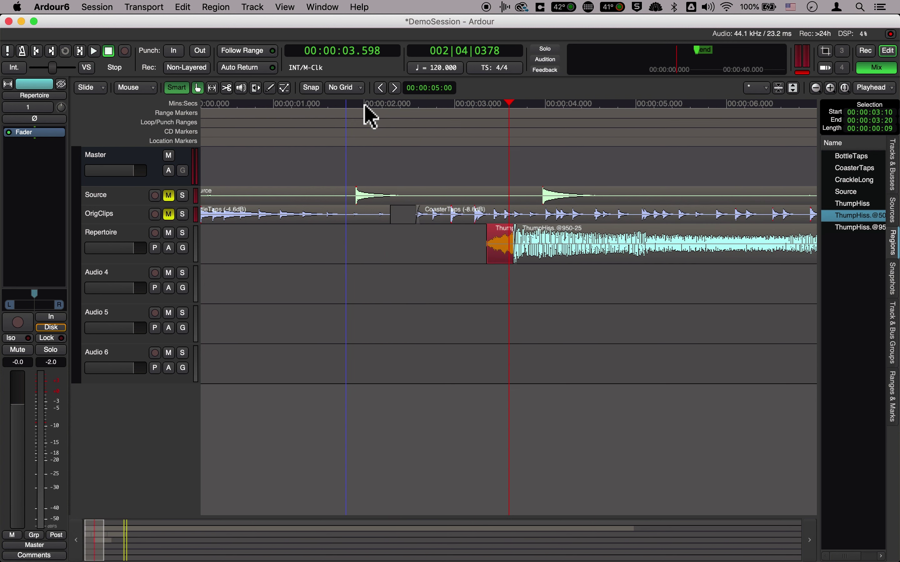
pyautogui.press('=')
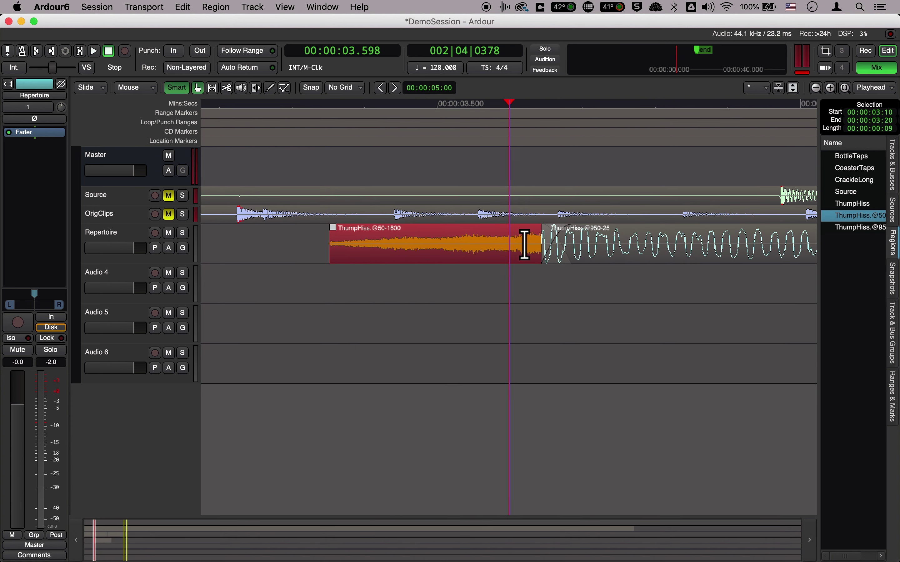
pyautogui.moveTo(460, 265)
pyautogui.mouseDown()
pyautogui.moveTo(474, 267)
pyautogui.moveTo(432, 267)
pyautogui.moveTo(458, 260)
pyautogui.mouseUp()
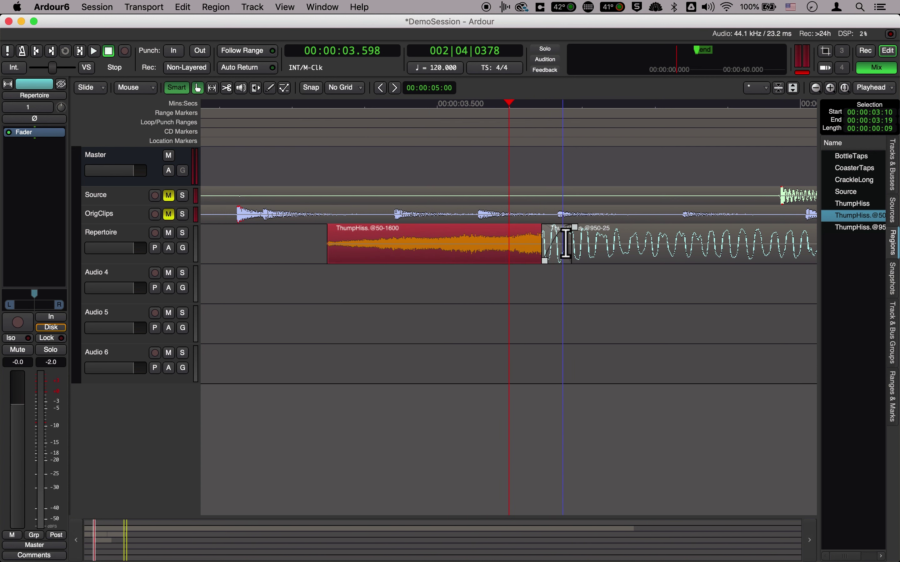
pyautogui.moveTo(572, 239); pyautogui.dragTo(576, 274)
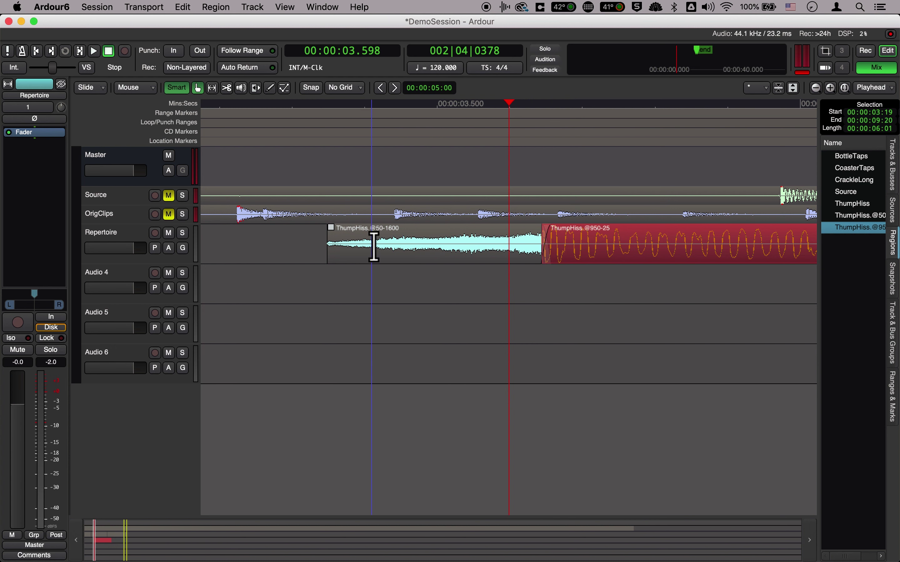
# - Play the transition from the shortened reversed region into the long stretched region twice, stopping after each pass
pyautogui.click(309, 105)
pyautogui.press('space')
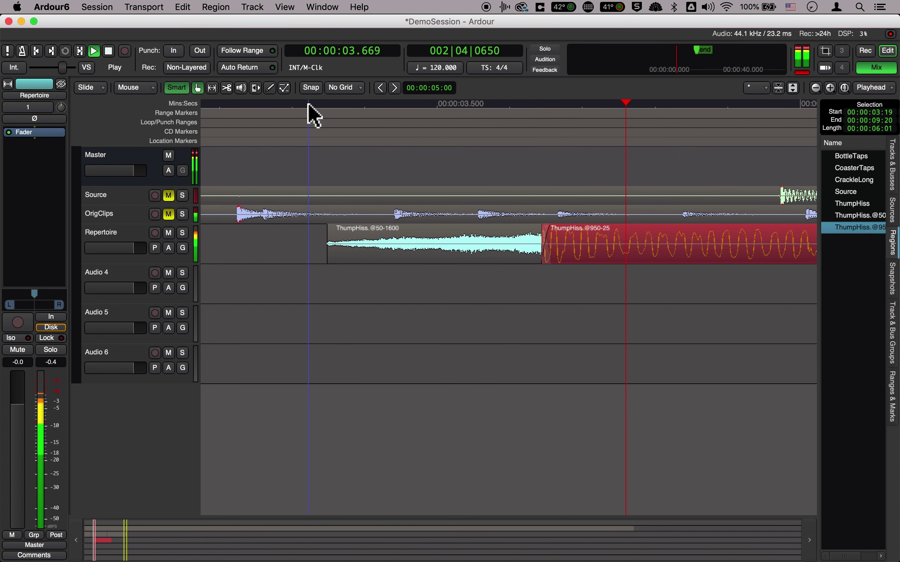
pyautogui.press('space')
pyautogui.click(300, 105)
pyautogui.press('space')
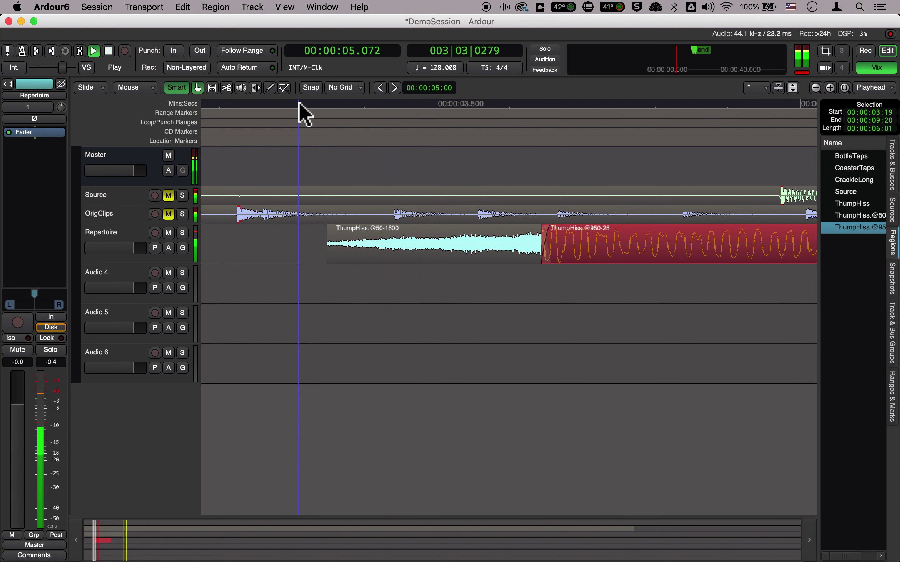
pyautogui.press('space')
# - Add a fade-in over about the first half of the short reversed region and play both regions through to the end
pyautogui.moveTo(332, 233); pyautogui.dragTo(432, 233)
pyautogui.click(305, 105)
pyautogui.press('space')
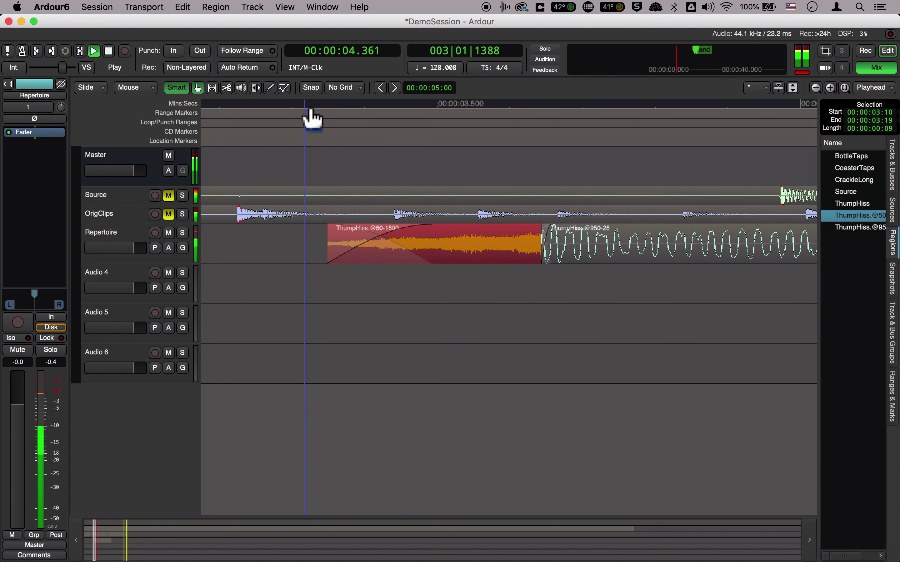
pyautogui.press('-')
pyautogui.press('-')
pyautogui.press('-')
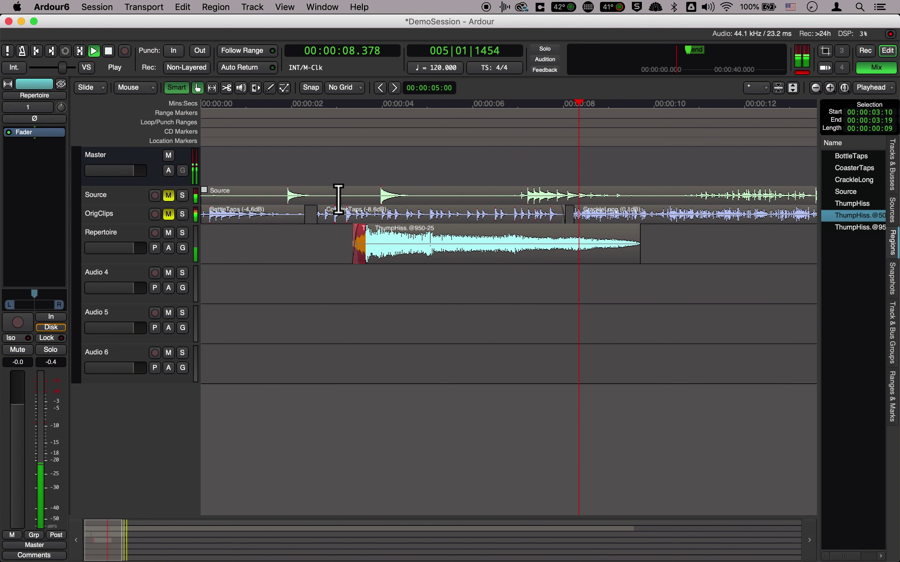
pyautogui.press('space')
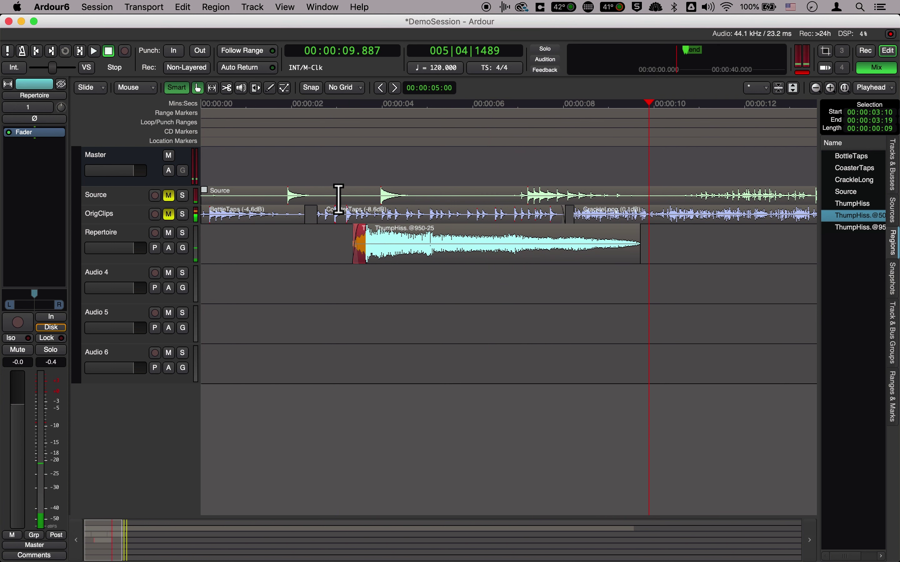
# - Move the long stretched region away from the reversed one to start at 00:00:04:17, and play it on its own
pyautogui.click(399, 256)
pyautogui.moveTo(407, 257); pyautogui.dragTo(456, 258)
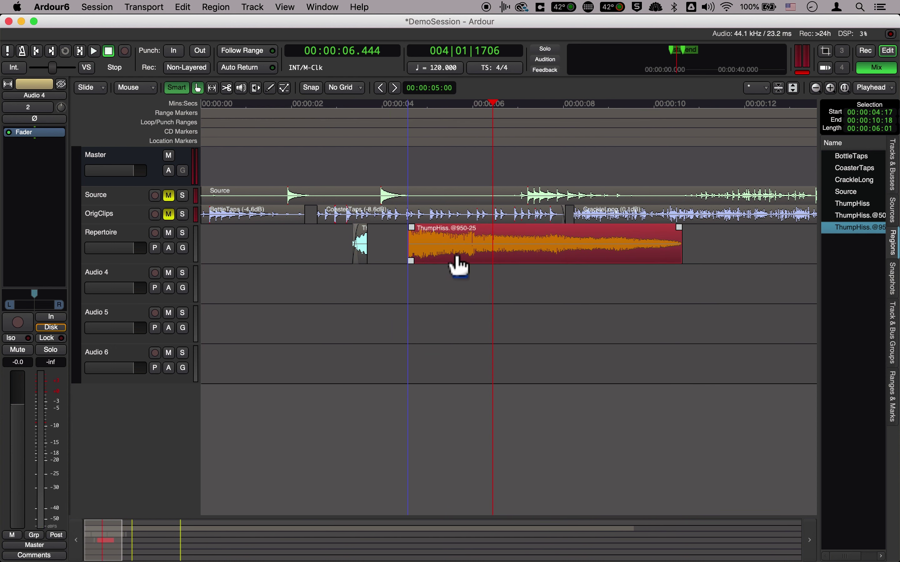
pyautogui.click(399, 106)
pyautogui.press('space')
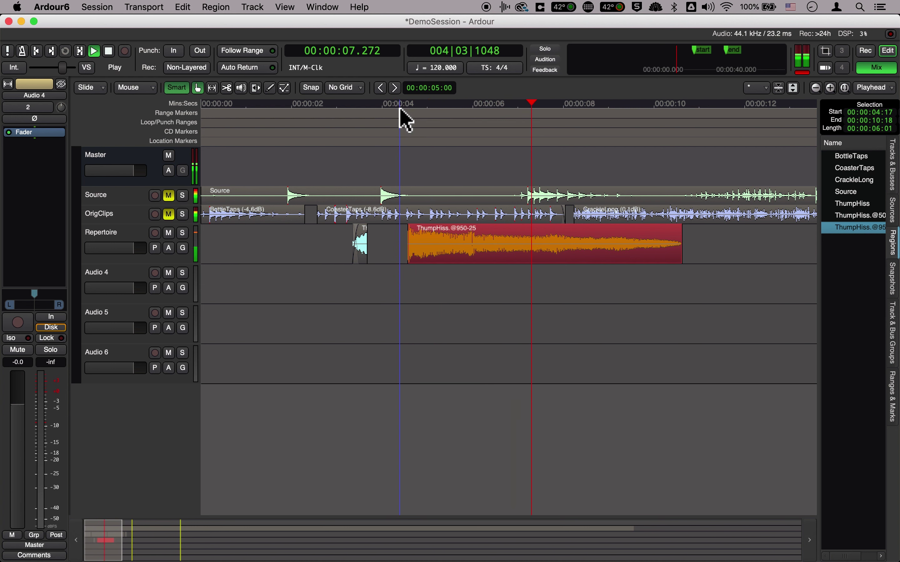
pyautogui.press('space')
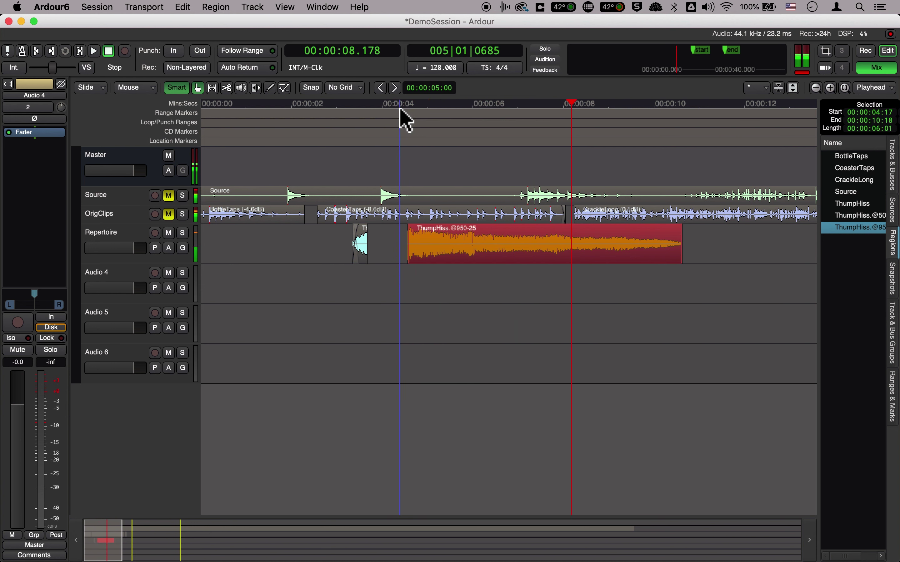
# - Rename the long stretched region BoomHiss and export it as BoomHiss.wav in the Amazon Music format to the session's export folder
pyautogui.doubleClick(452, 242)
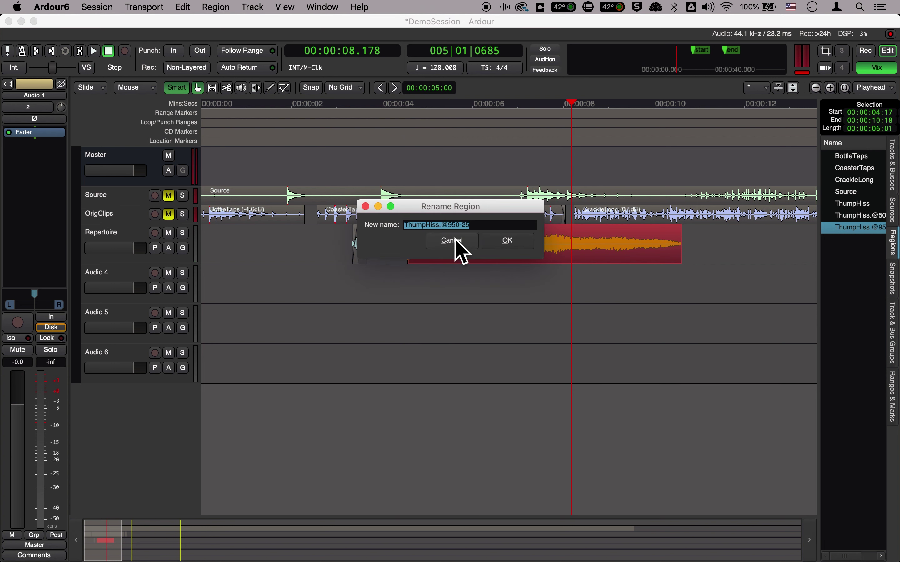
pyautogui.write('BoomHiss')
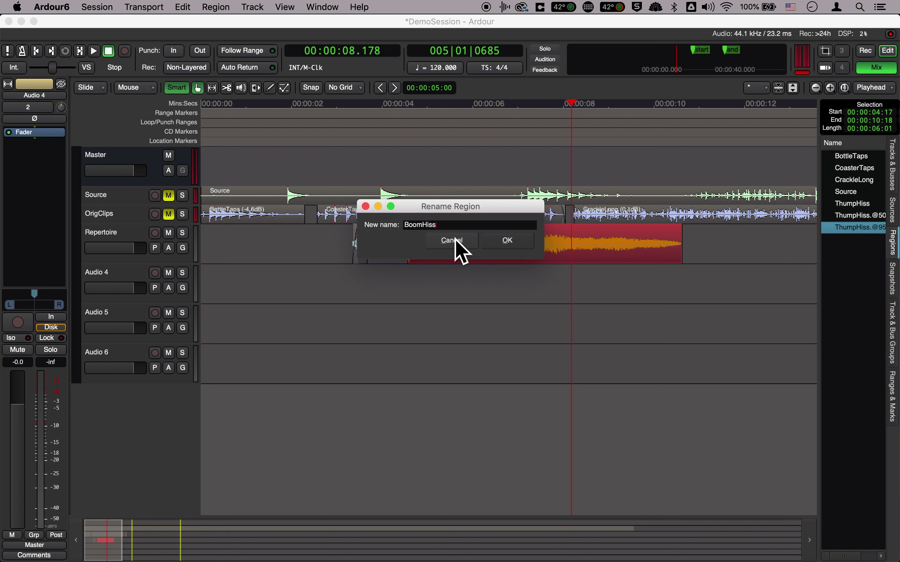
pyautogui.press('Return')
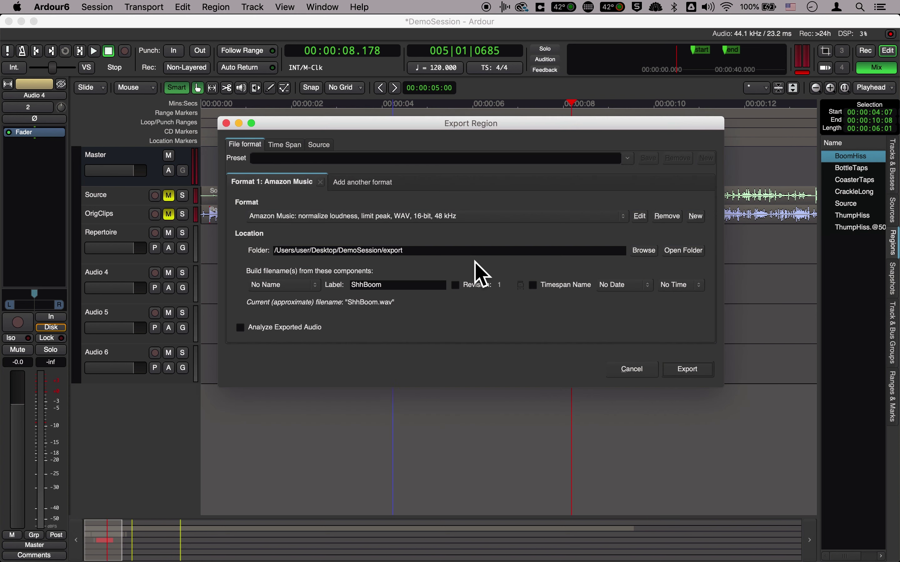
pyautogui.click(684, 370)
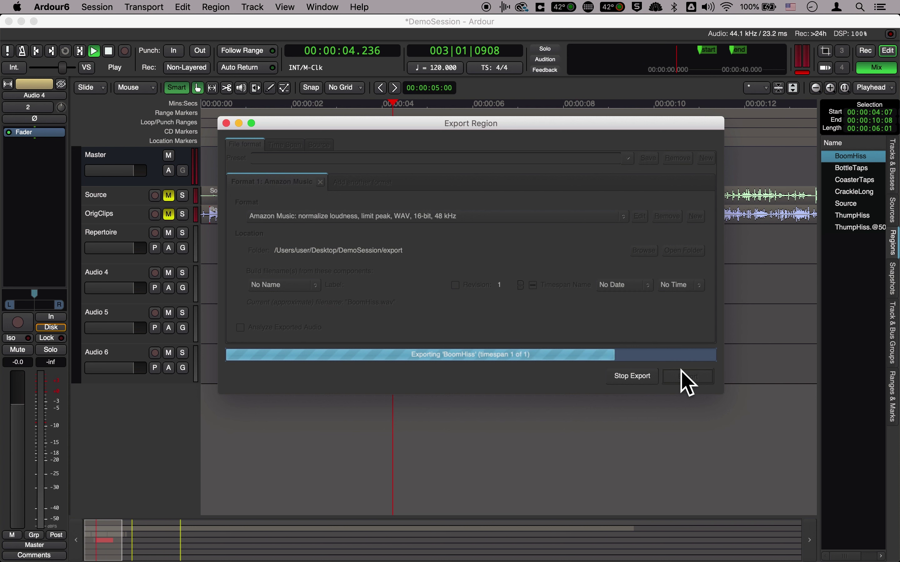
# - In Finder, preview the exported BoomHiss.wav and move it from the export folder into the Sounds folder
pyautogui.press('space')
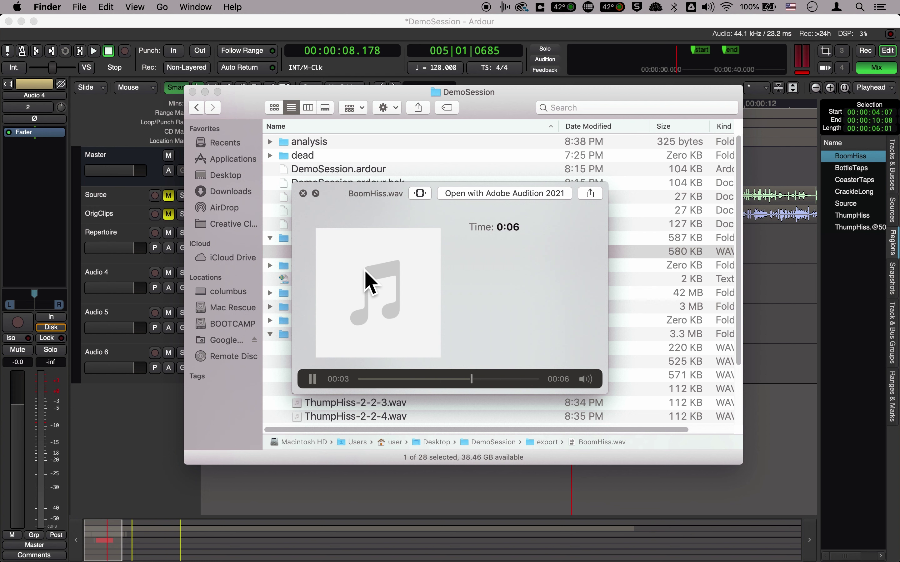
pyautogui.press('space')
pyautogui.moveTo(303, 256); pyautogui.dragTo(321, 347)
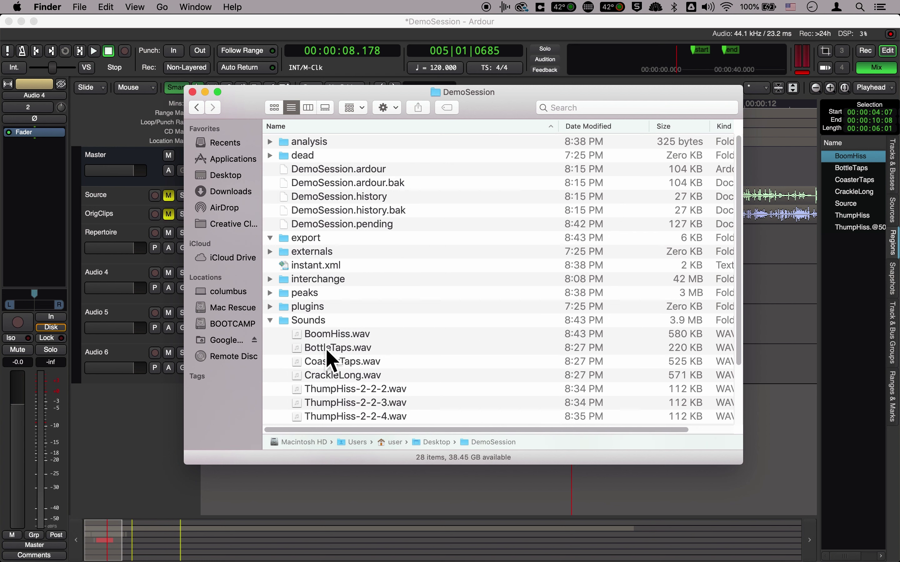
pyautogui.scroll(-5, 356, 384)
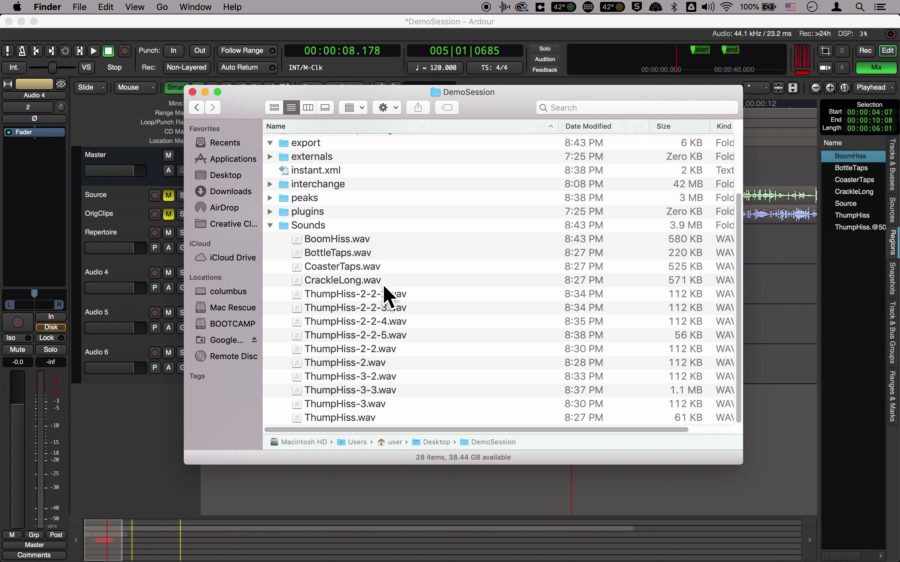
pyautogui.moveTo(473, 90); pyautogui.dragTo(517, 101)
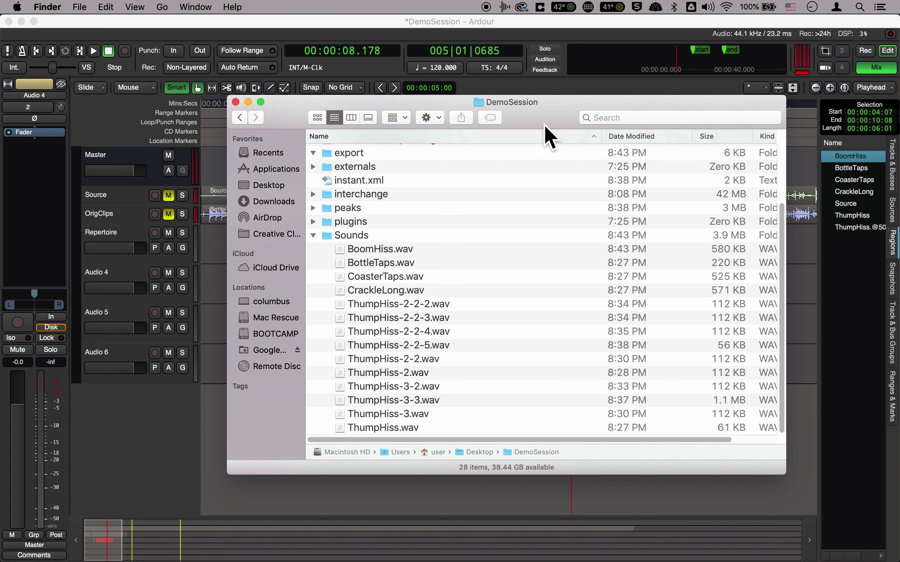
# - Switch back to Ardour, move the BoomHiss region back against the reversed region, and place the playhead at 00:00:03.102
pyautogui.press('super+Tab')
pyautogui.moveTo(465, 261); pyautogui.dragTo(455, 270)
pyautogui.moveTo(355, 110); pyautogui.dragTo(343, 114)
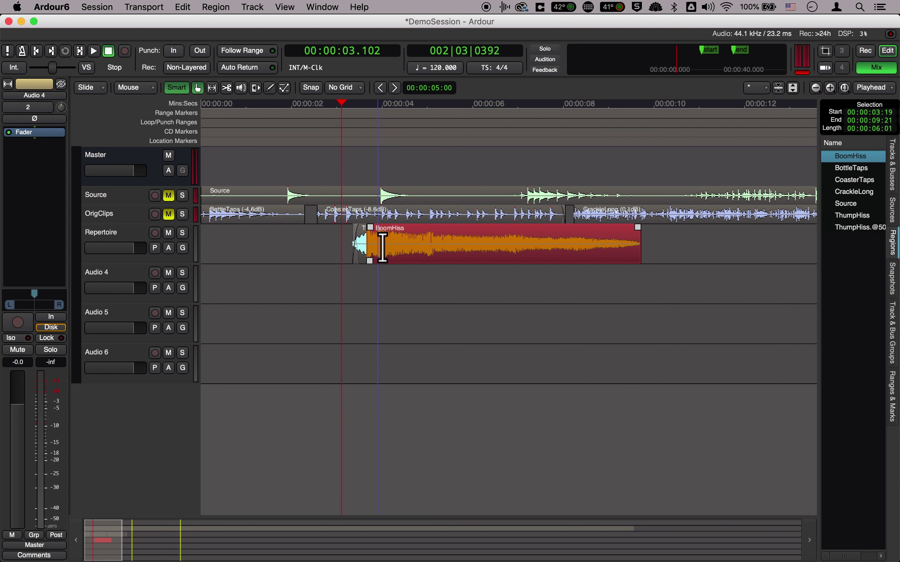
# - Listen to the reversed region running into BoomHiss, and set the session start and end from a selection of both regions
pyautogui.press('space')
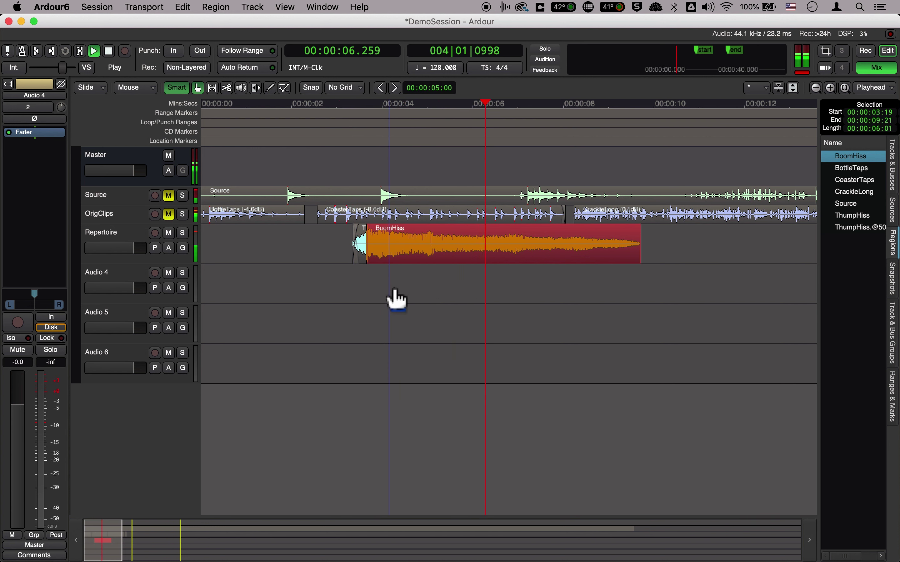
pyautogui.press('space')
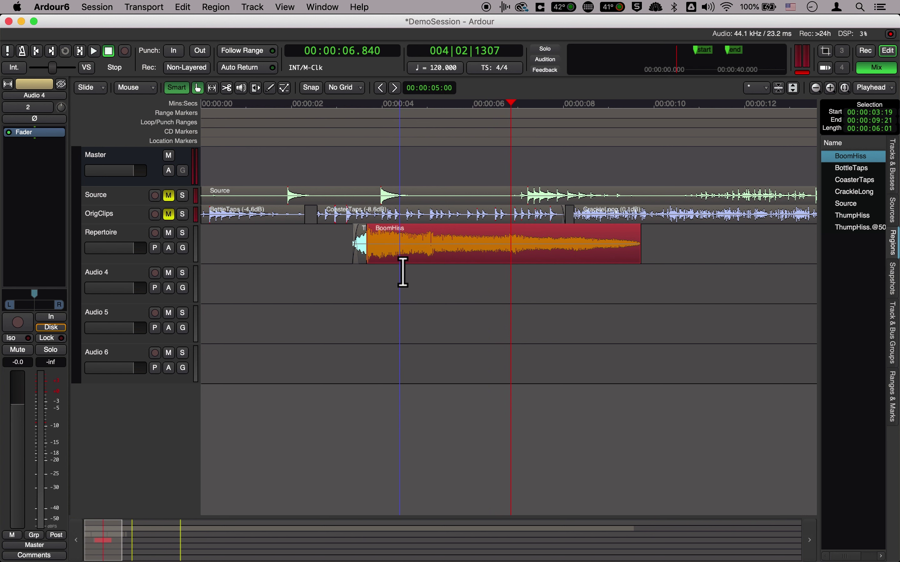
pyautogui.click(366, 260)
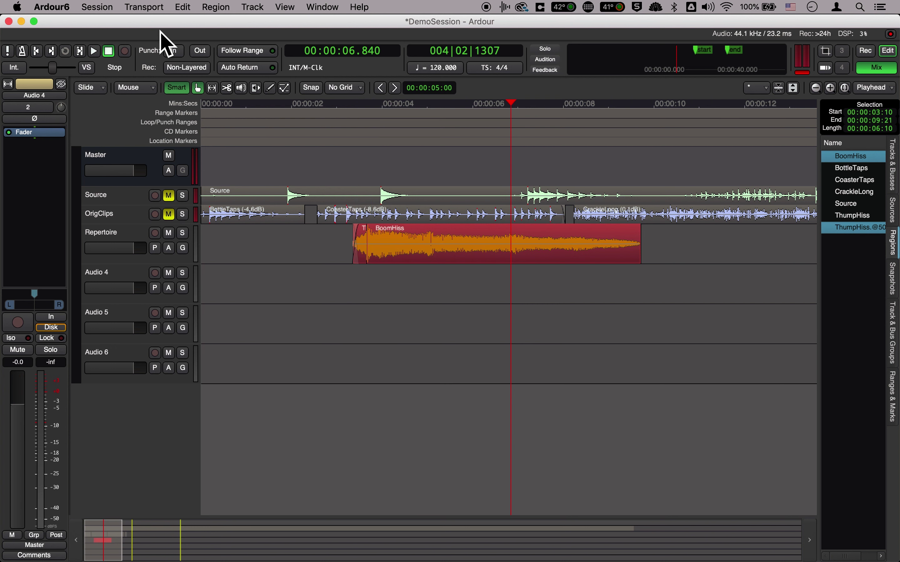
pyautogui.click(112, 13)
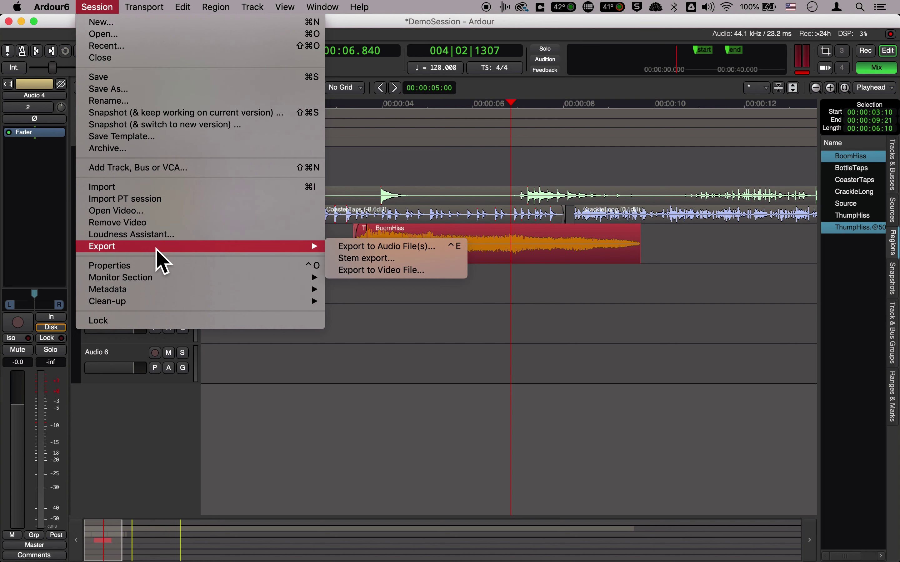
pyautogui.press('Escape')
pyautogui.click(159, 8)
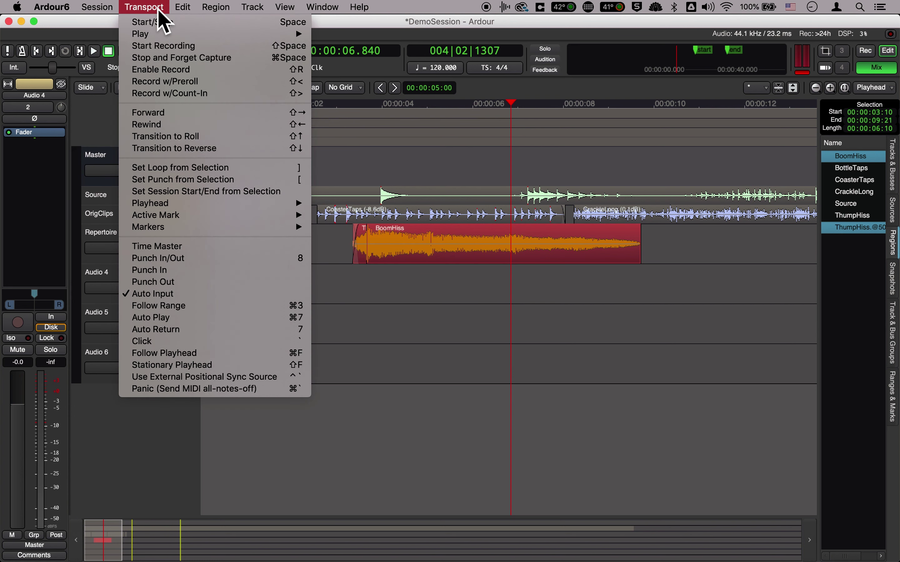
pyautogui.click(184, 197)
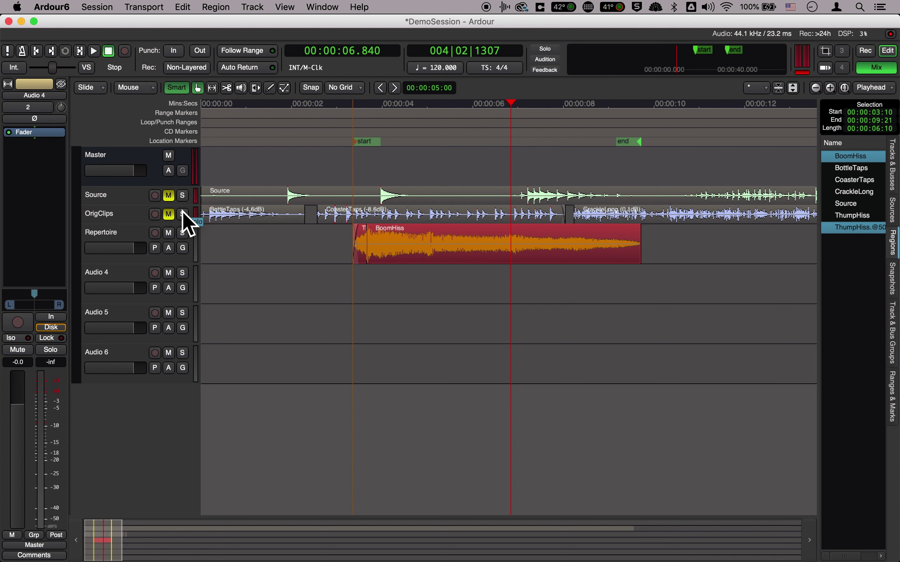
# - Export the session range as ShhBoom.wav in the Amazon Music format to the session's export folder, leaving the timespan name out of the filename
pyautogui.click(99, 7)
pyautogui.moveTo(238, 246)
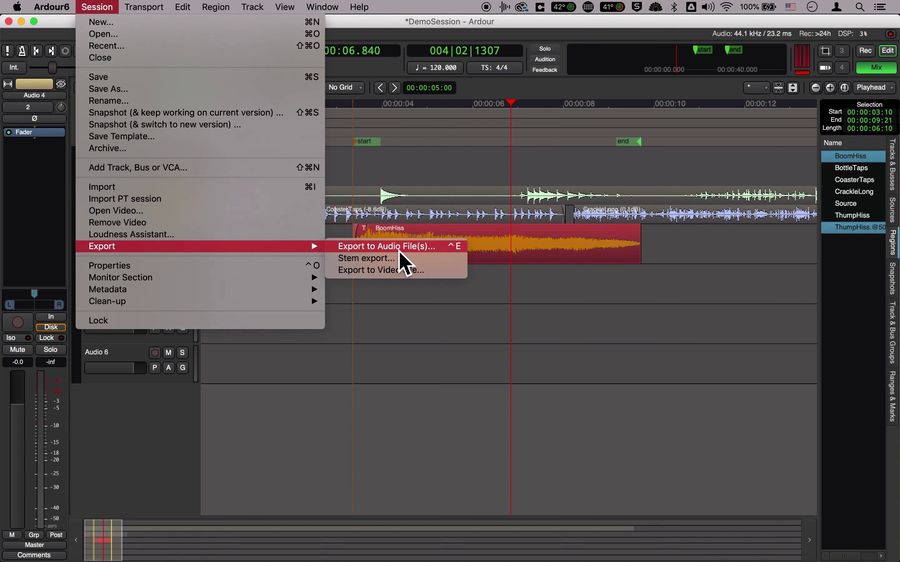
pyautogui.click(461, 255)
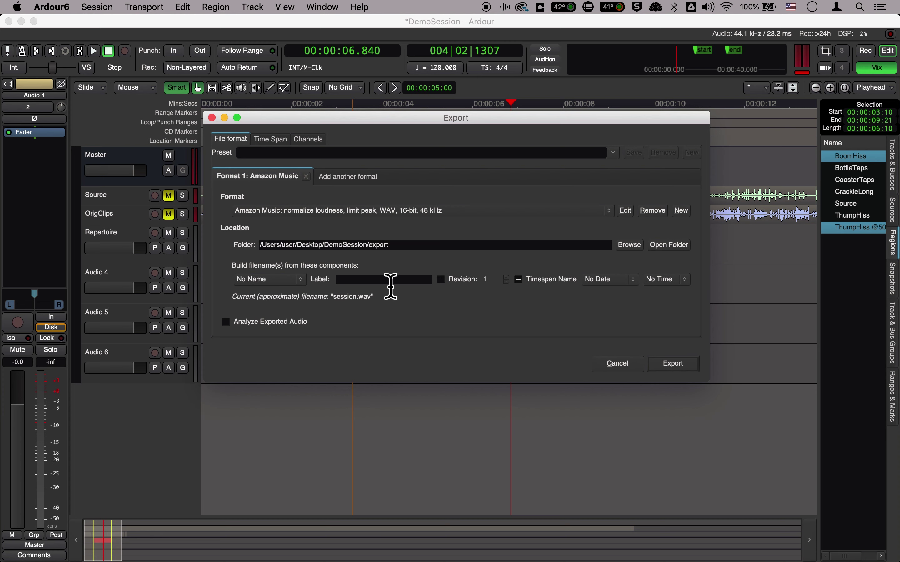
pyautogui.write('S')
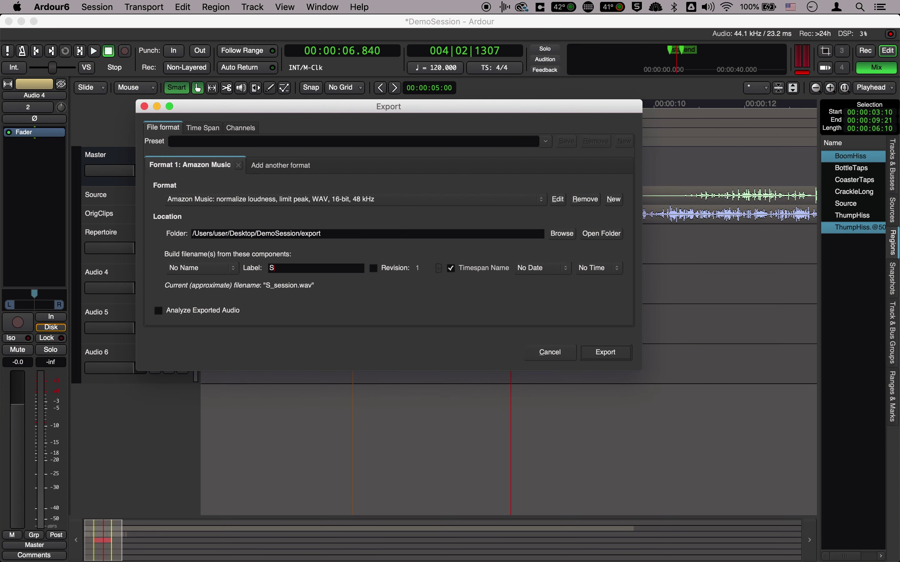
pyautogui.write('hhBoom')
pyautogui.click(458, 273)
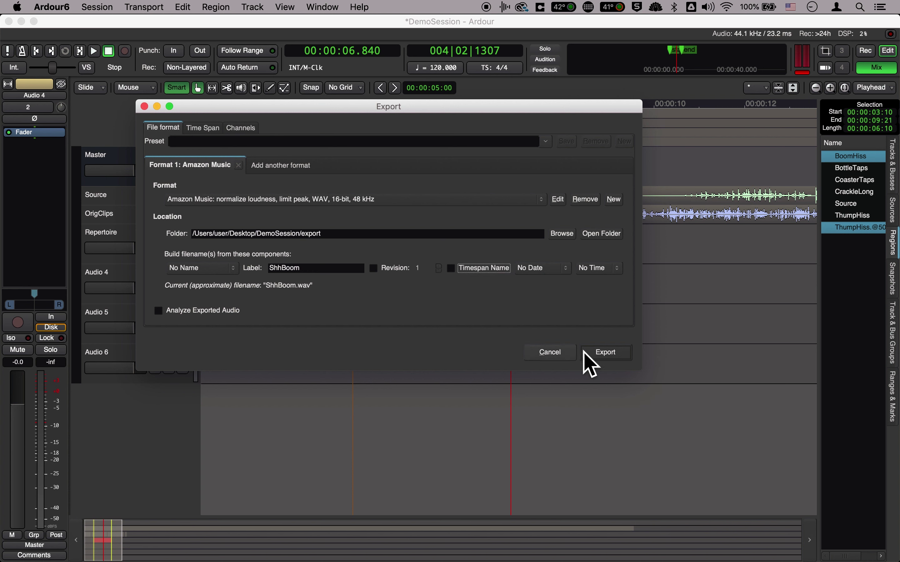
pyautogui.click(612, 354)
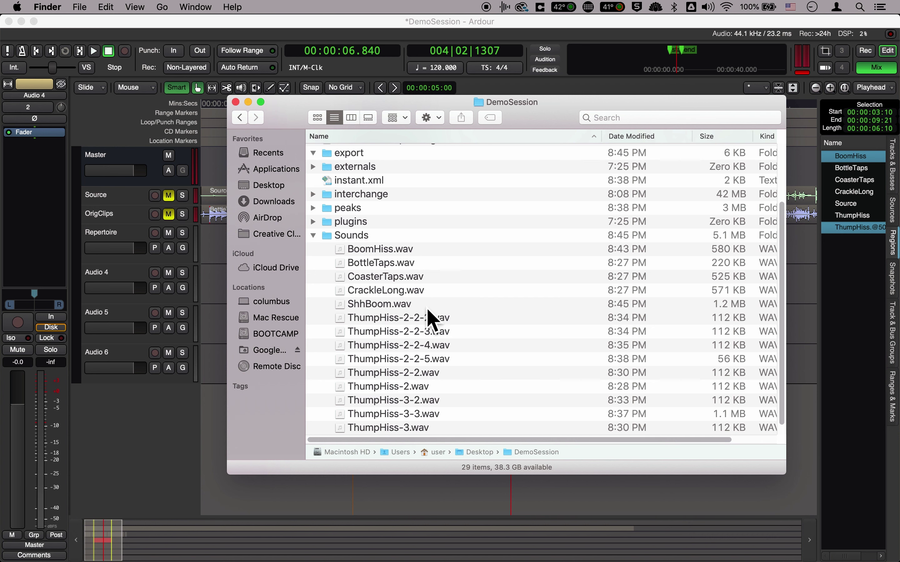
# - Look through the DemoSession folder and its exported sounds in Finder, return to Ardour and show the full length of the Source recording
pyautogui.press('super+Tab')
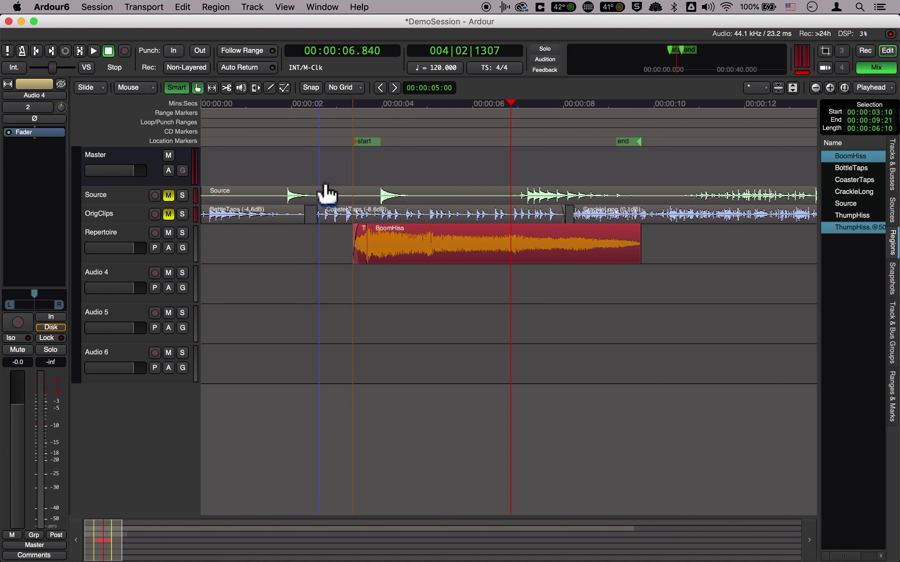
pyautogui.press('super+Tab')
pyautogui.scroll(5, 372, 205)
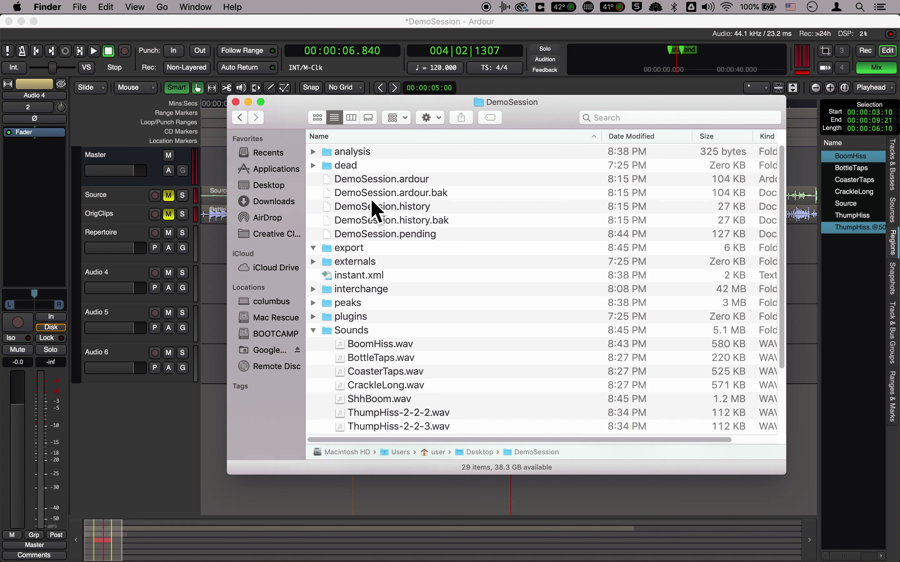
pyautogui.scroll(-3, 374, 208)
pyautogui.scroll(3, 401, 231)
pyautogui.press('super+Tab')
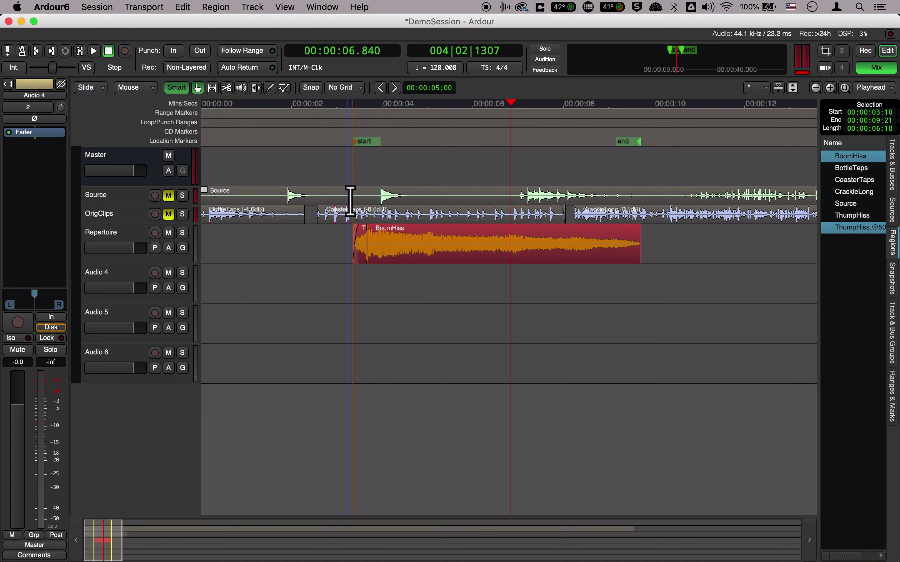
pyautogui.press('_')
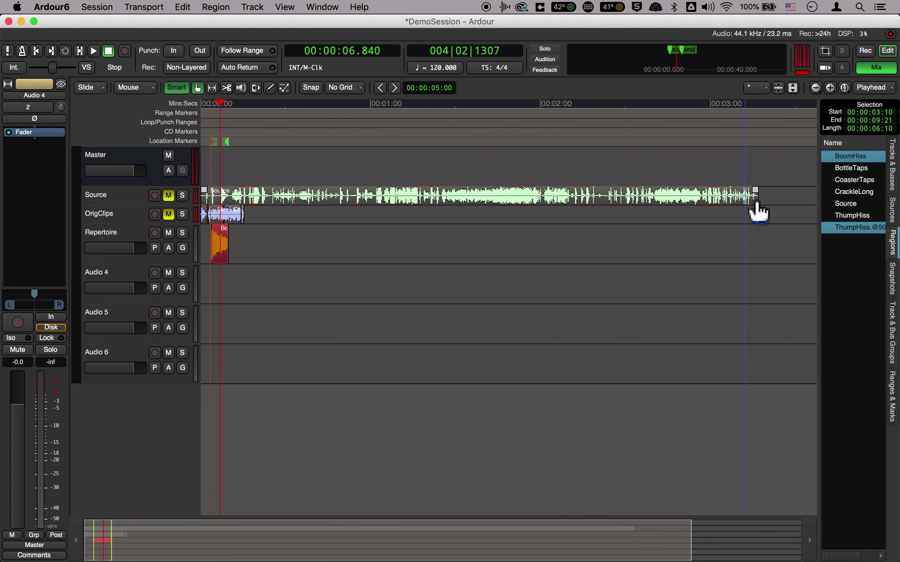